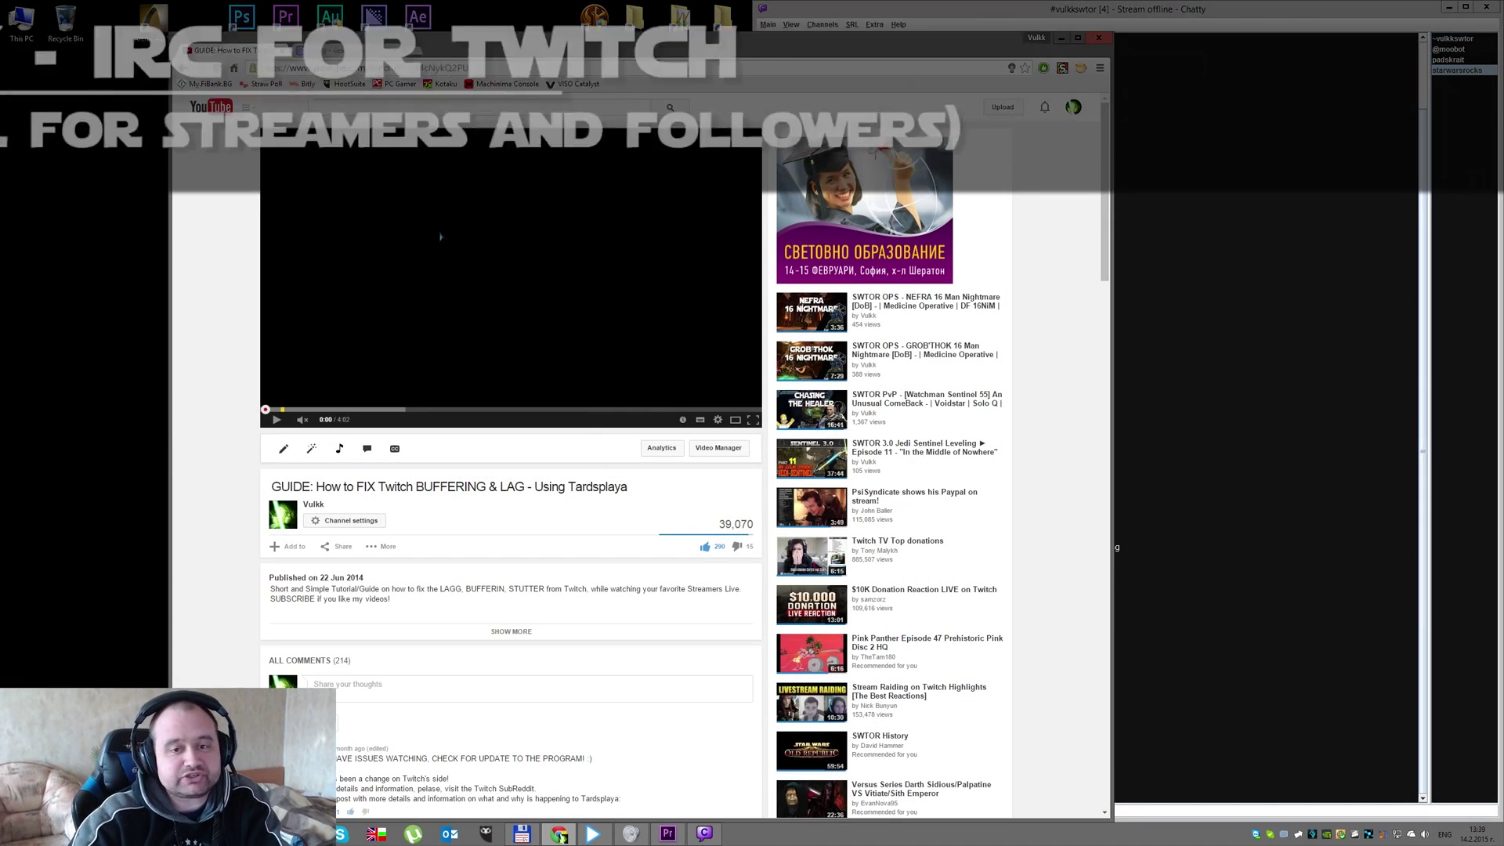
- Play the YouTube guide on fixing Twitch buffering and lag with Tardsplaya
left_click(423, 258)
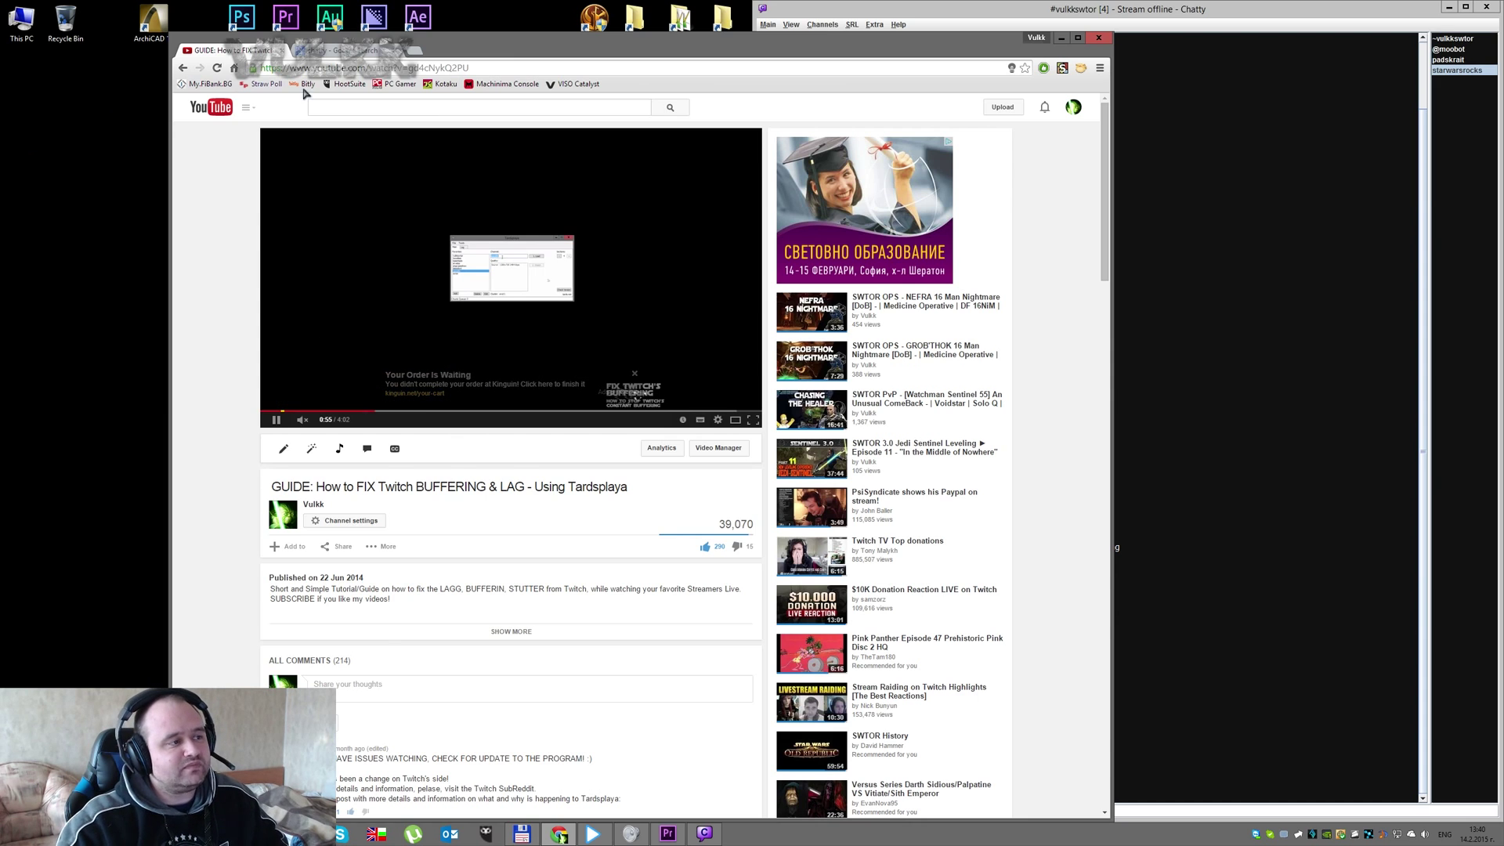
- Open the Chatty - Twitch Chat Client website from the Google results and review its features, requirements and download options
left_click(333, 54)
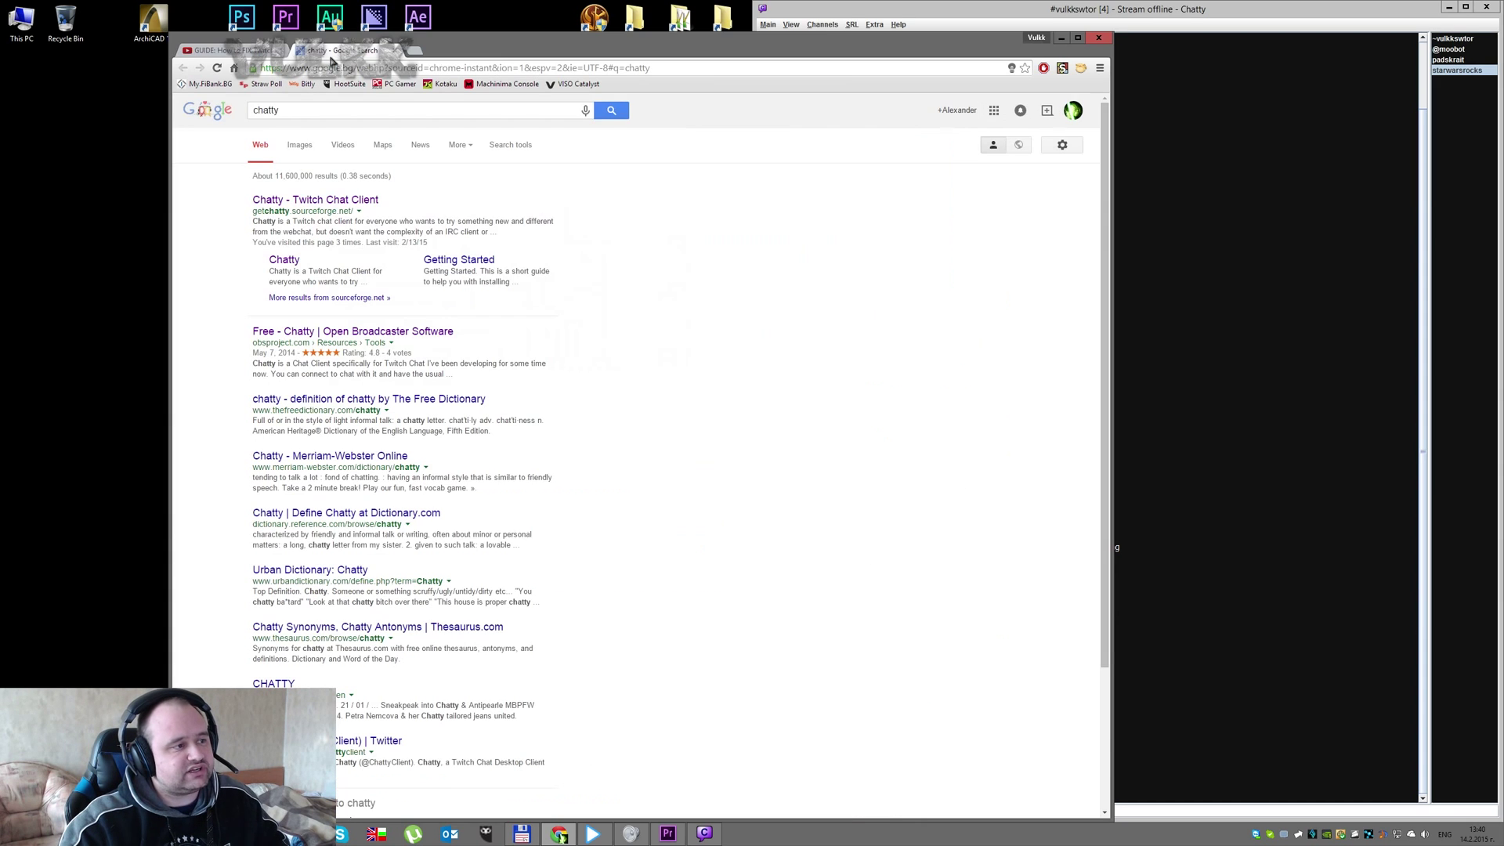
left_click(278, 203)
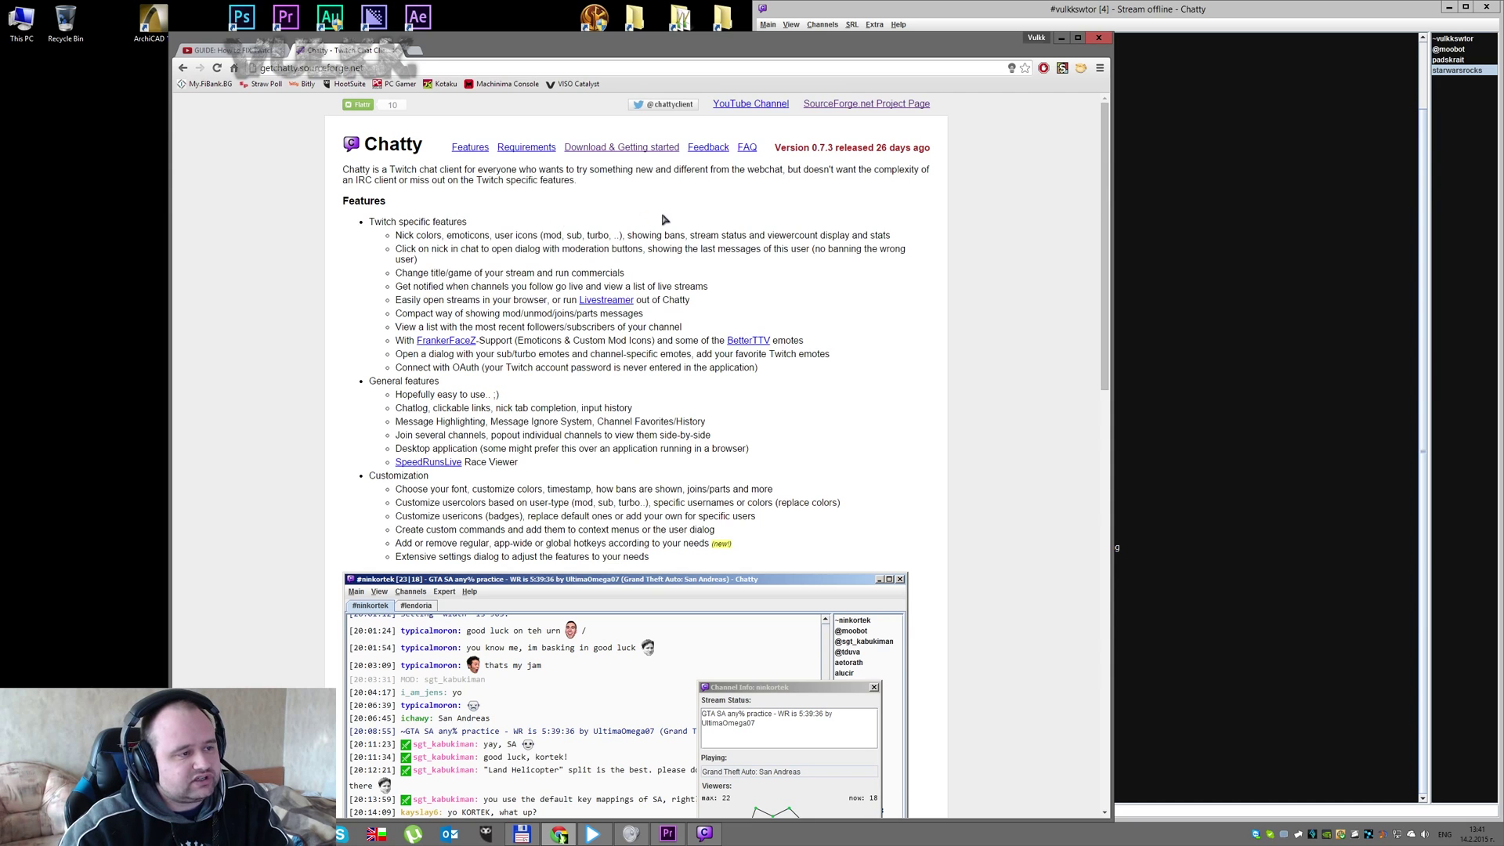
scroll(1026, 257, "down", 3)
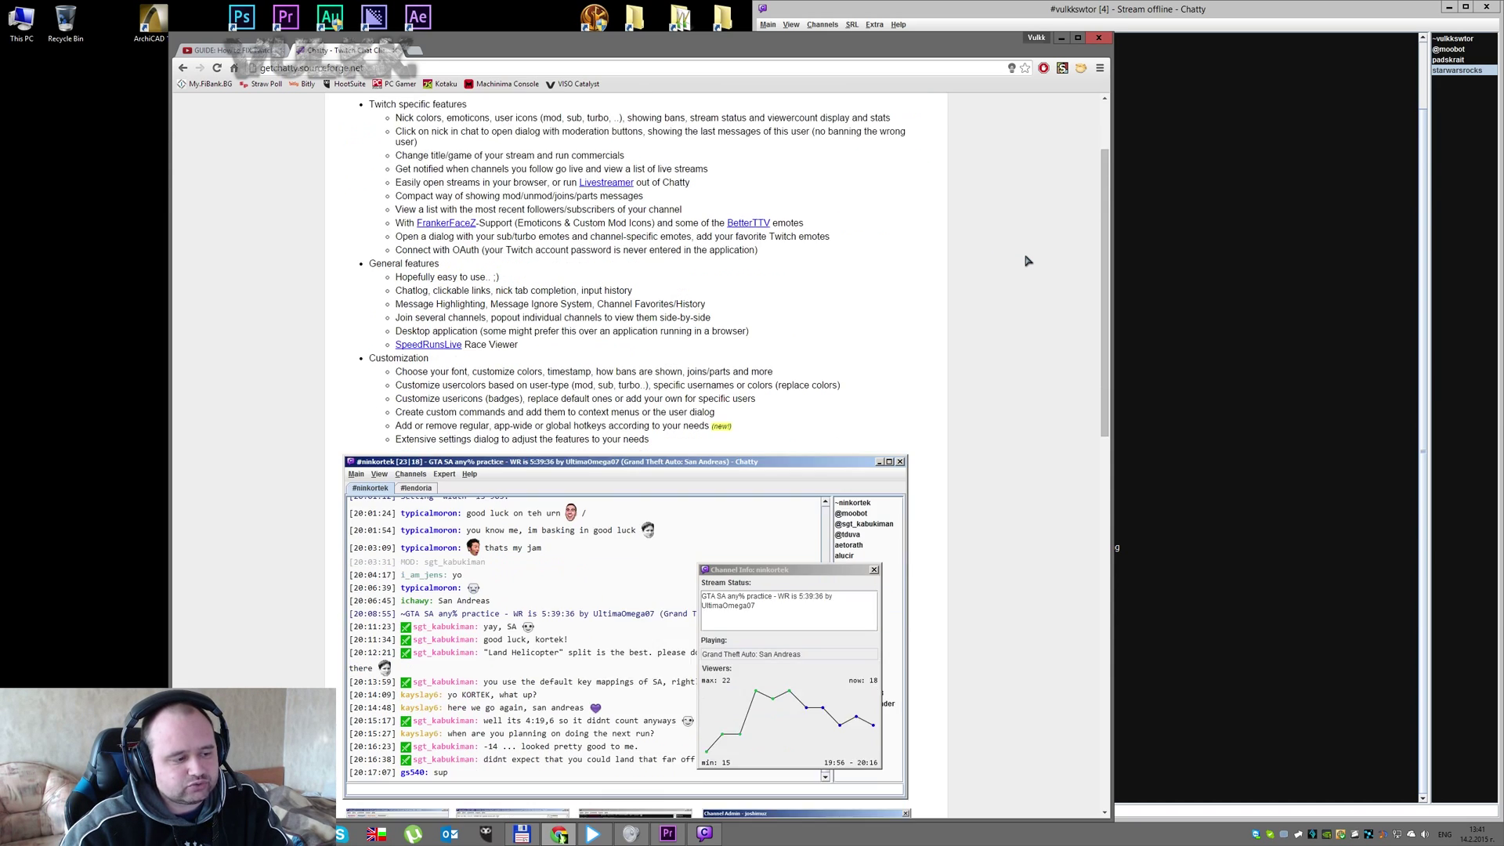
scroll(1027, 260, "down", 4)
scroll(1027, 260, "down", 9)
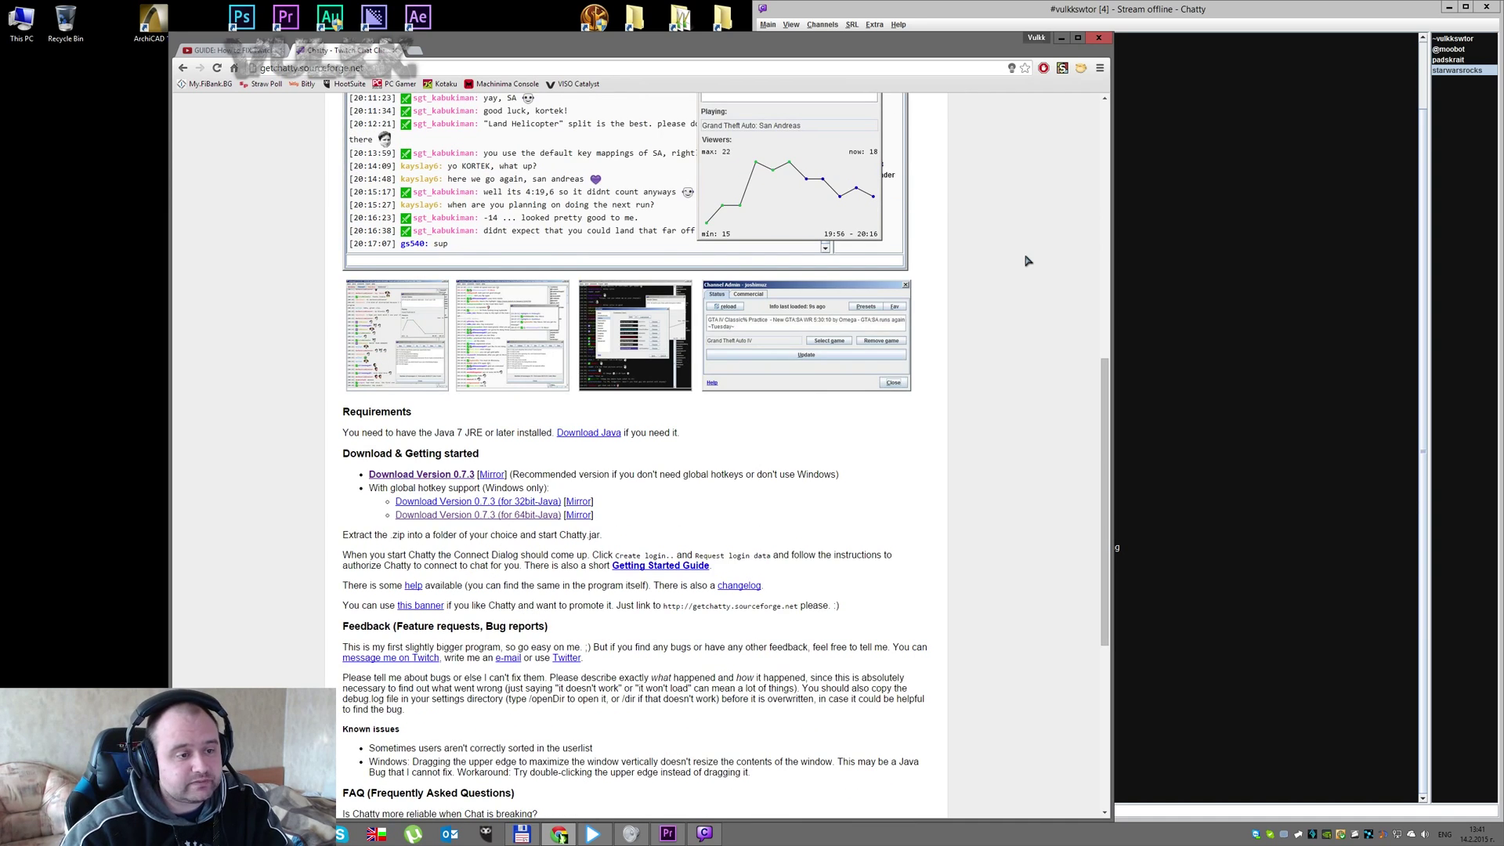
scroll(1027, 260, "up", 16)
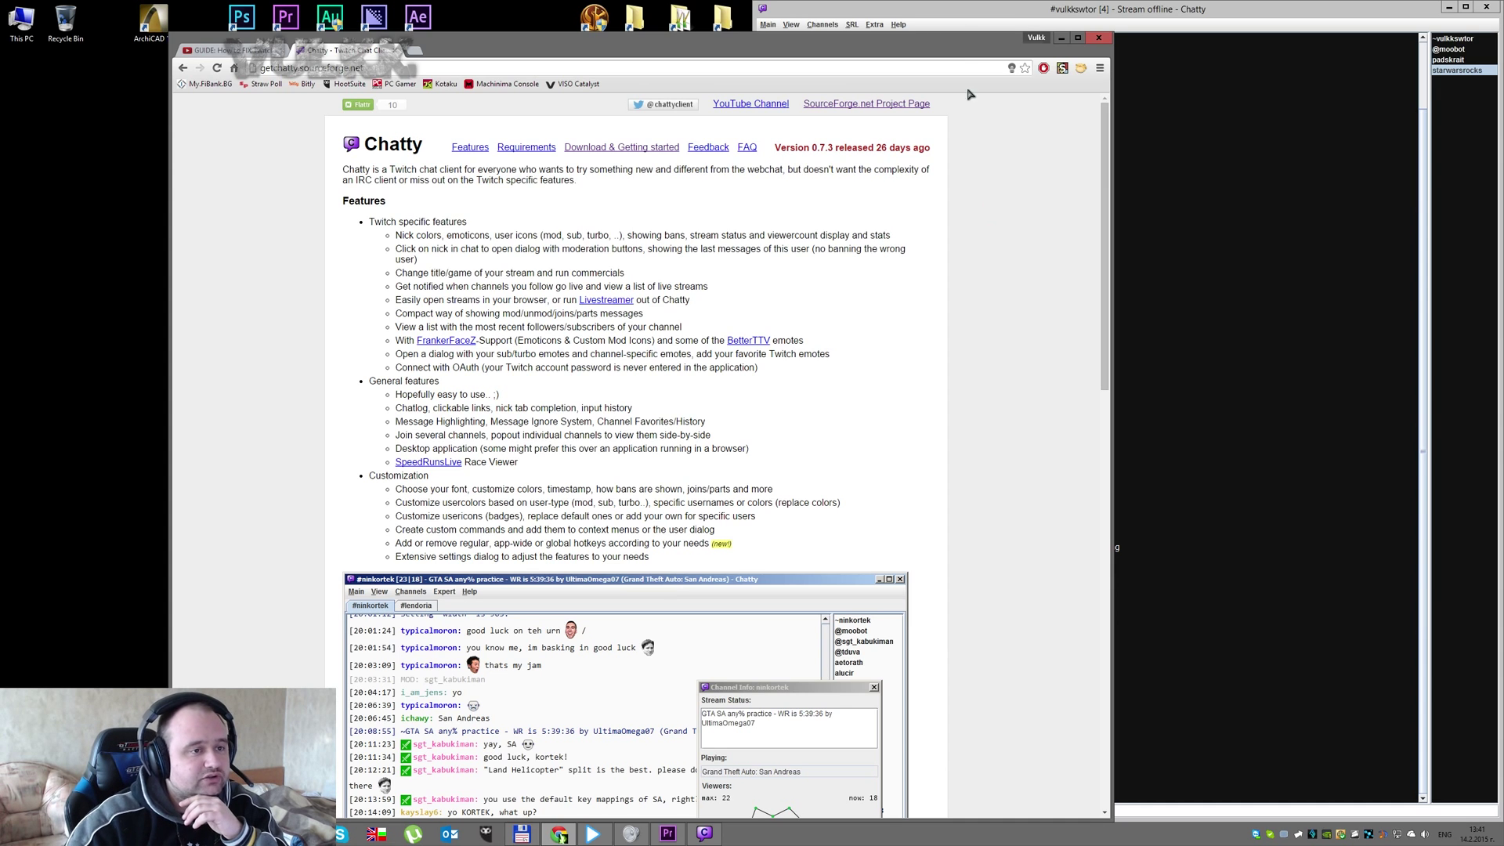
- Switch to the Chatty program and disconnect from the chat server
left_click(961, 14)
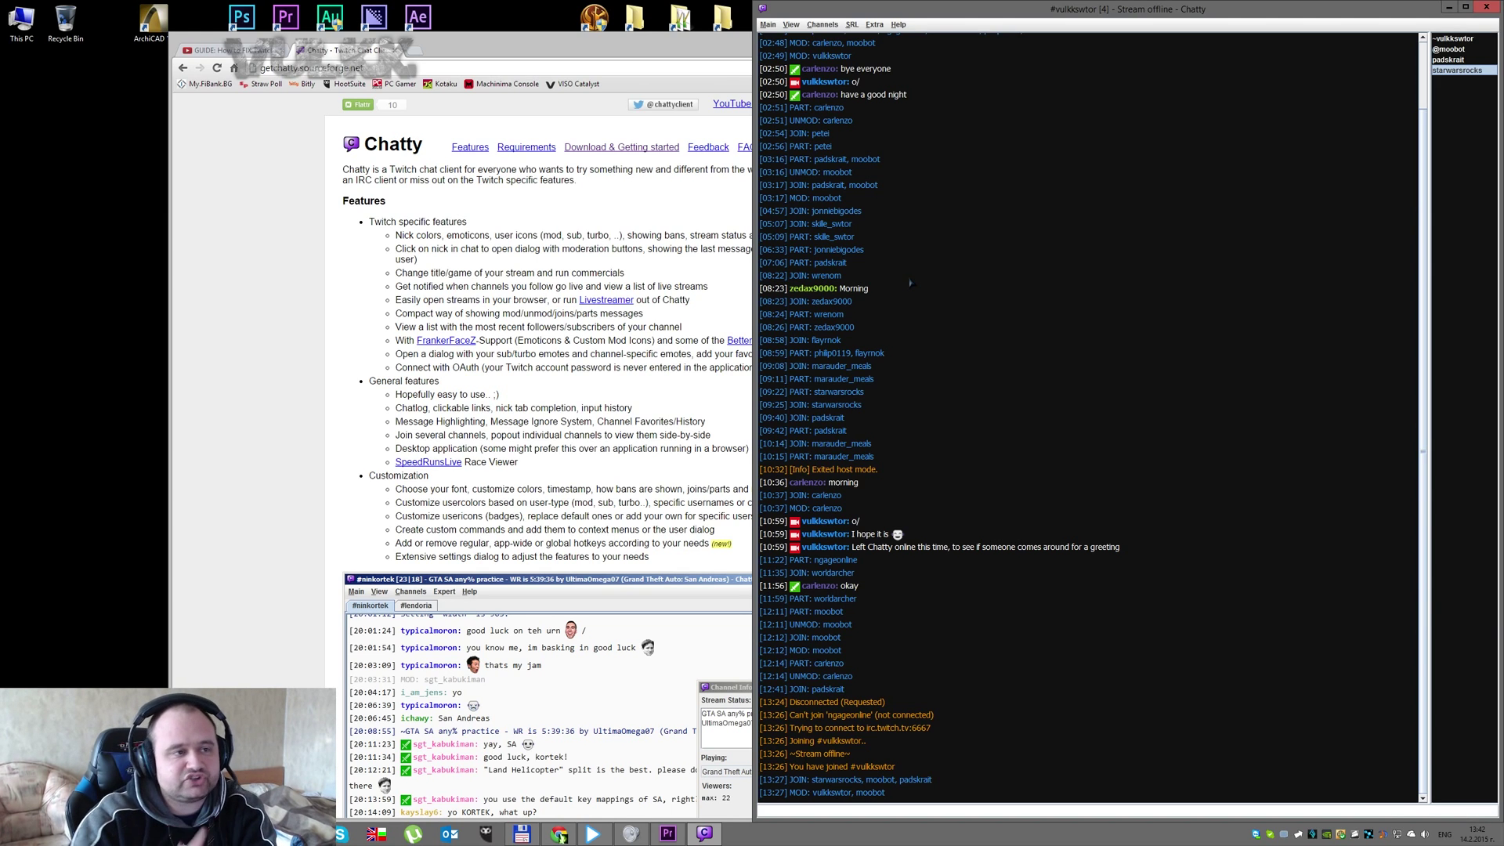
left_click(791, 24)
mouse_move(822, 25)
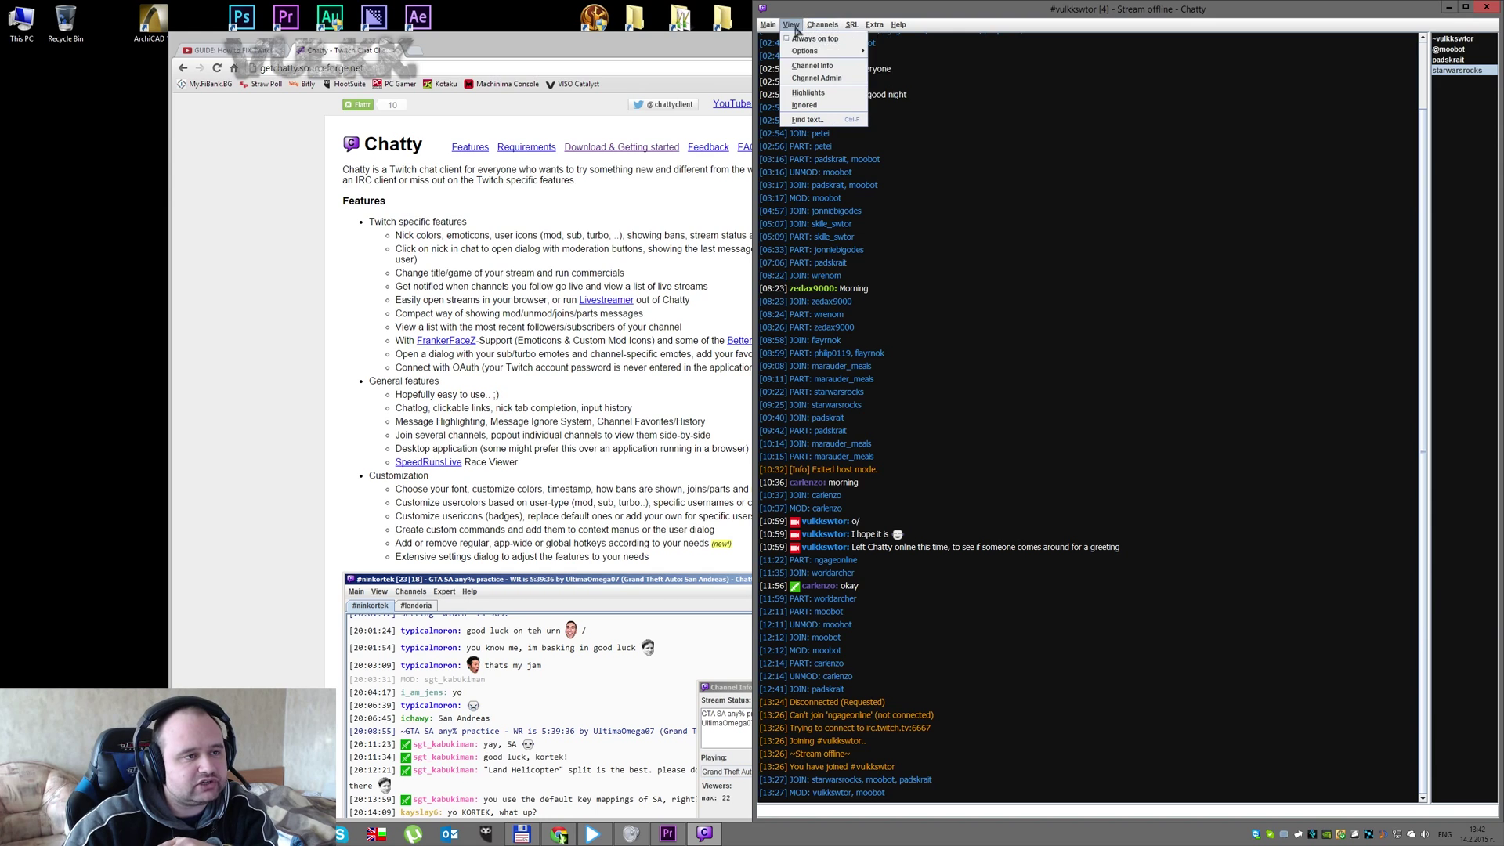
mouse_move(807, 50)
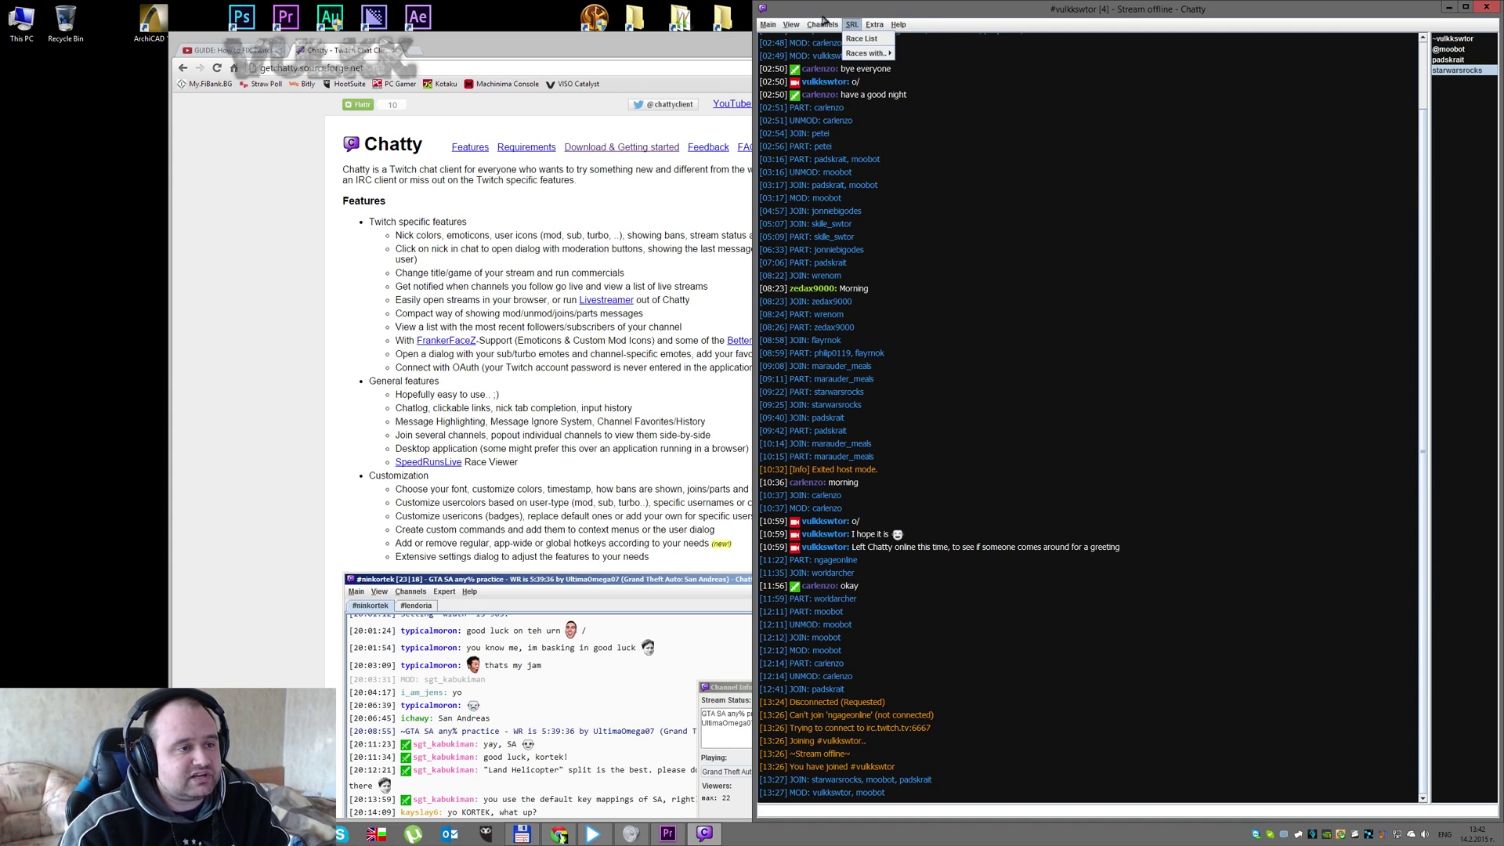
left_click(767, 24)
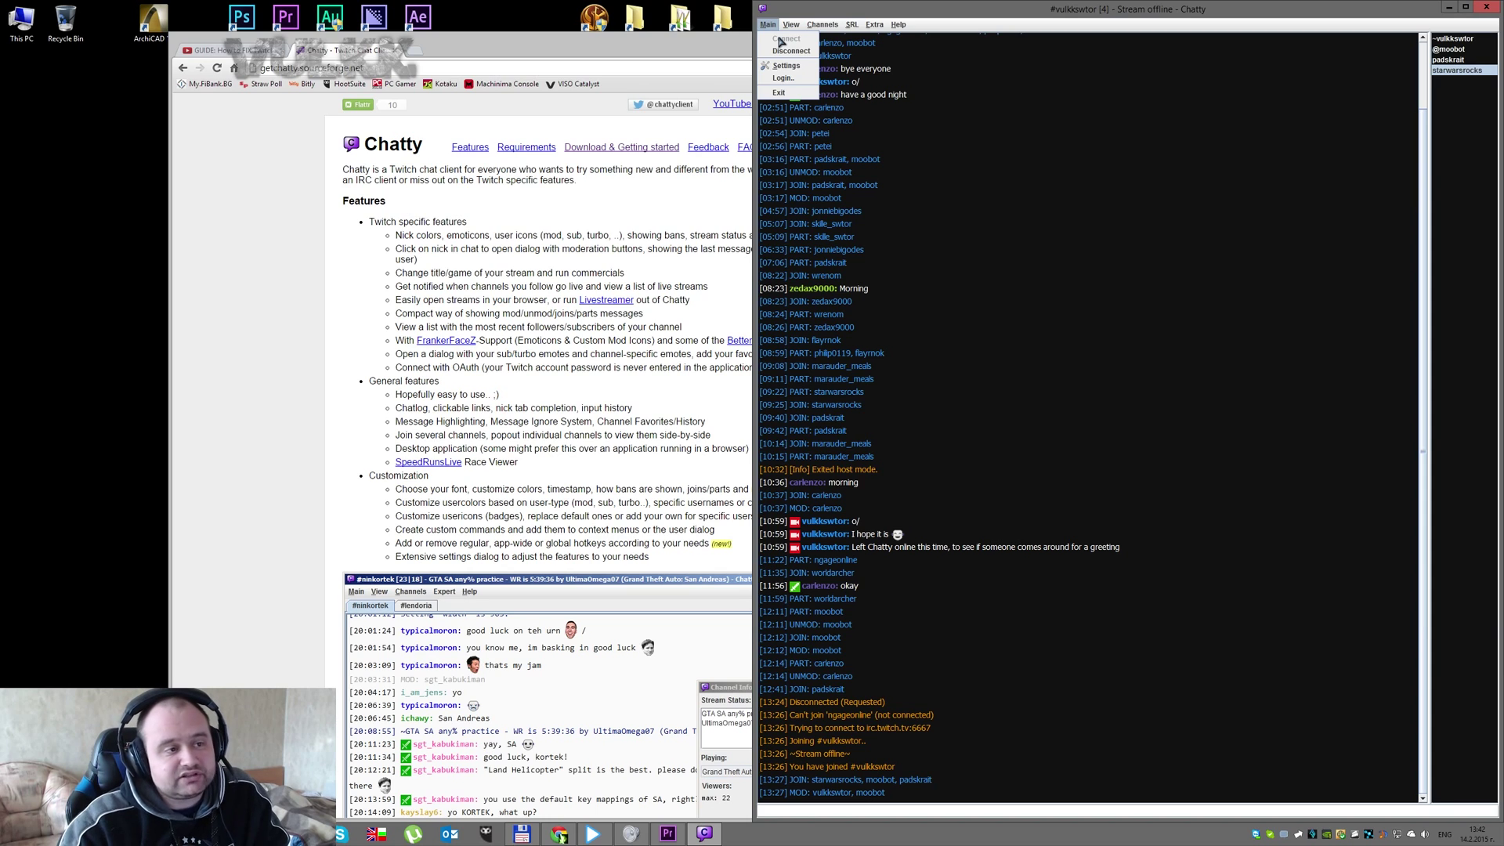
left_click(787, 50)
- Reconnect to Twitch chat, keeping the prefilled channel in the Connect dialog
left_click(767, 24)
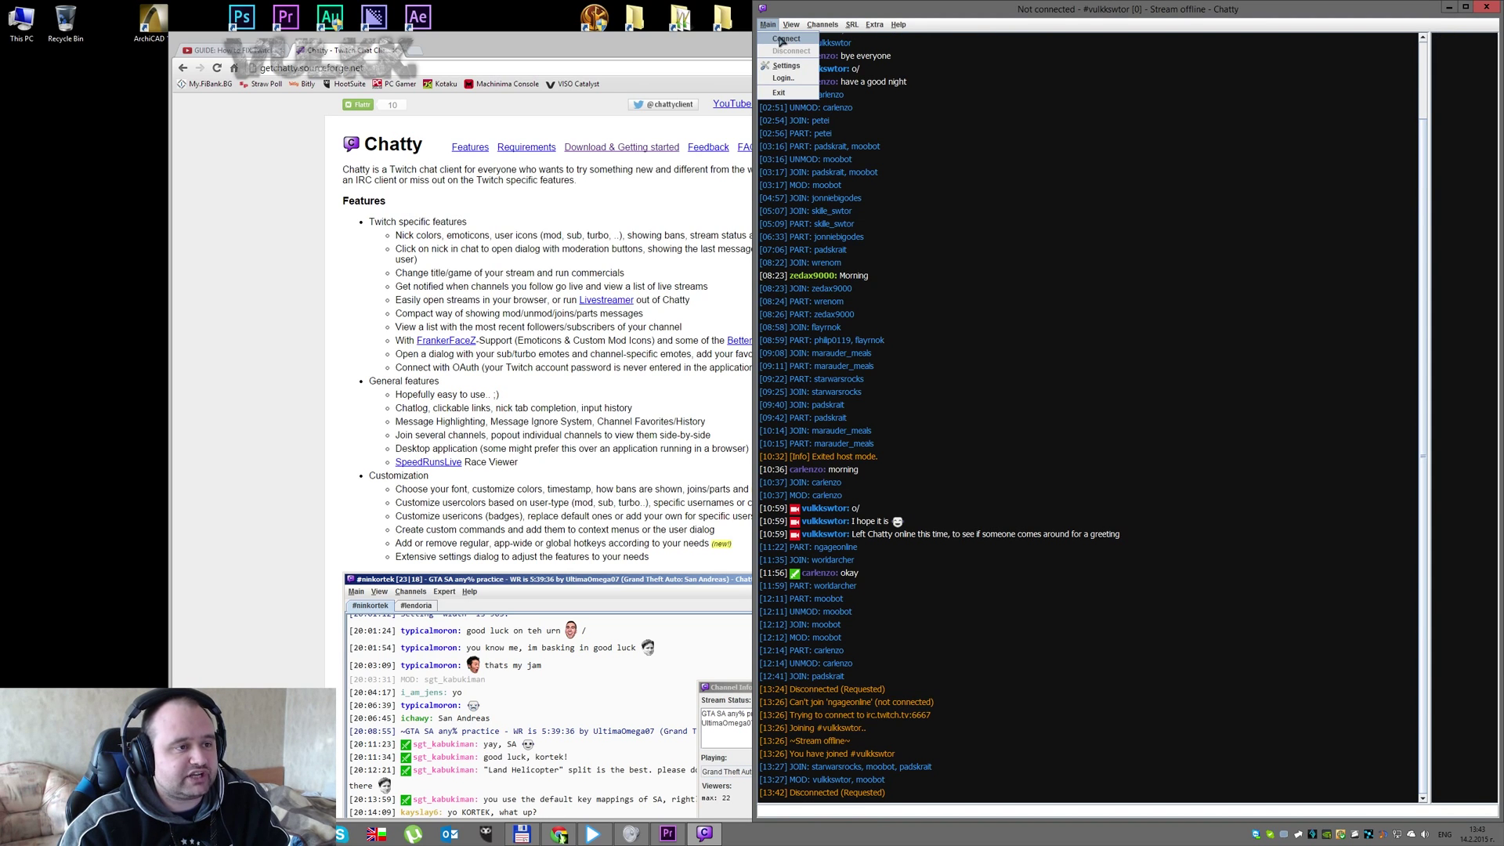
left_click(785, 39)
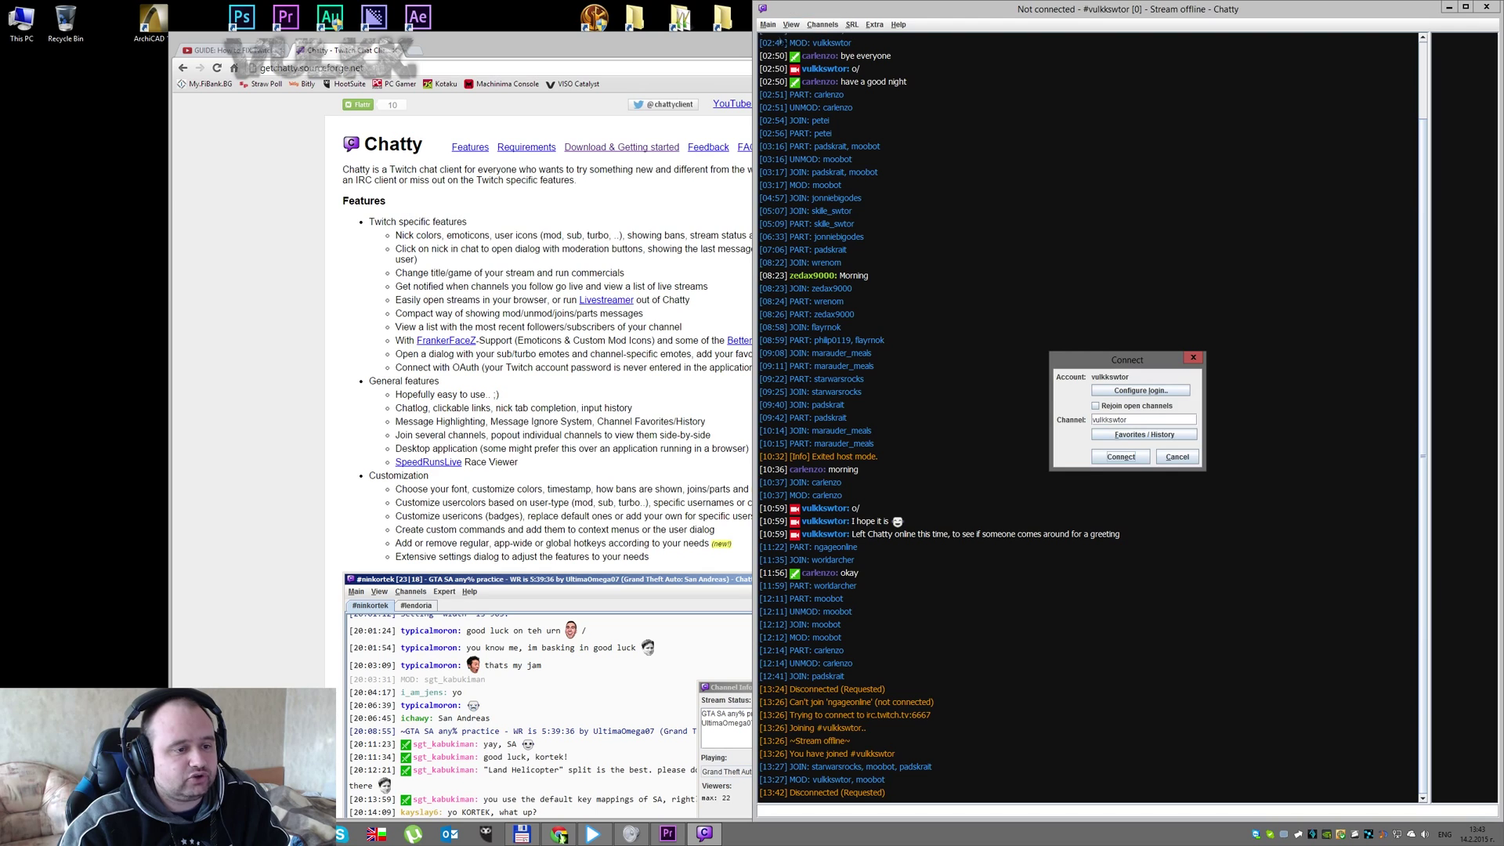
left_click(1121, 420)
double_click(1122, 419)
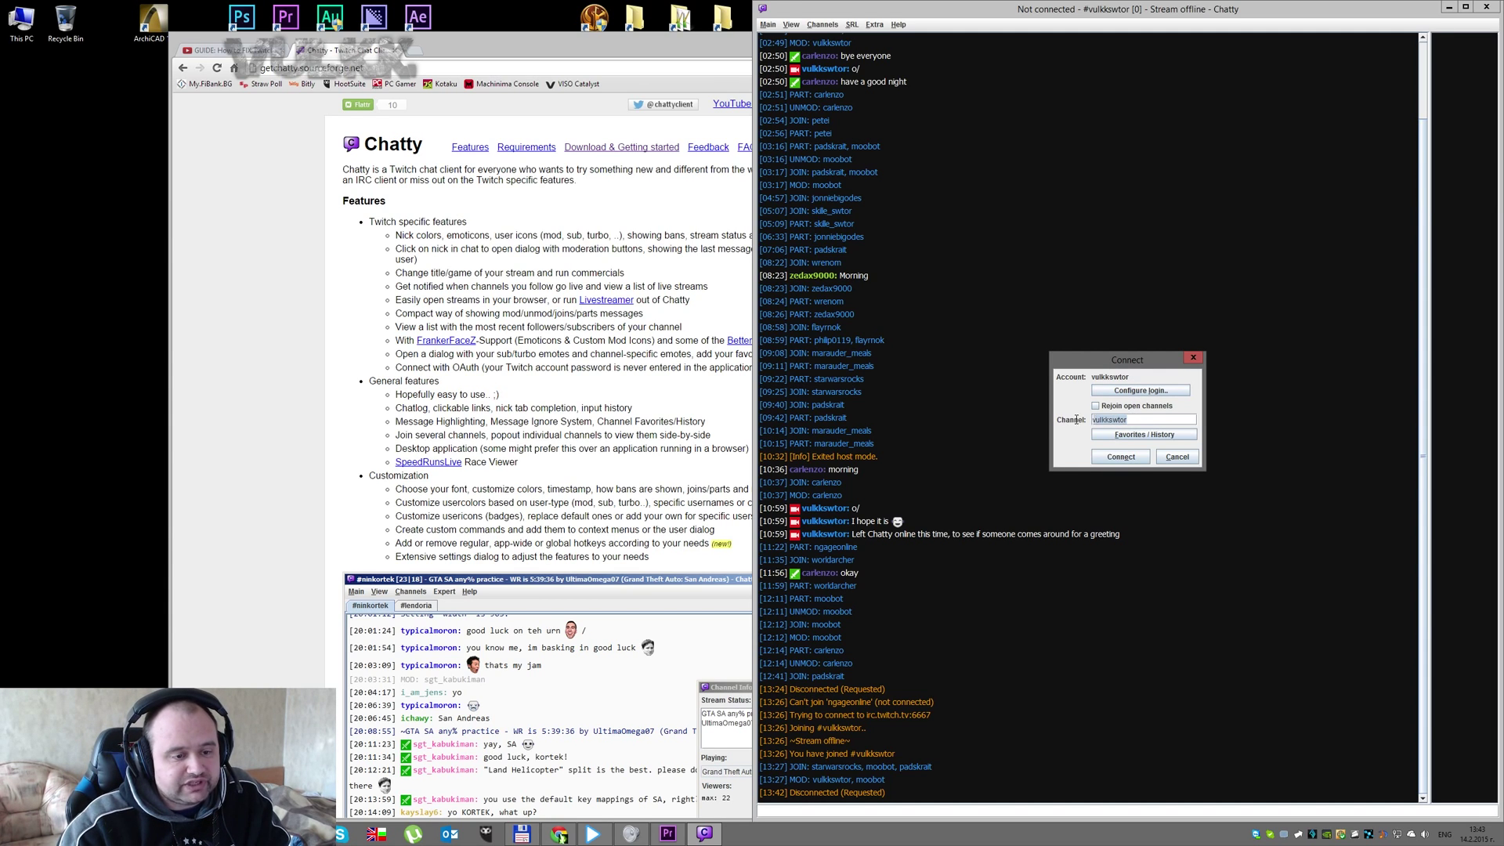
left_click(1122, 458)
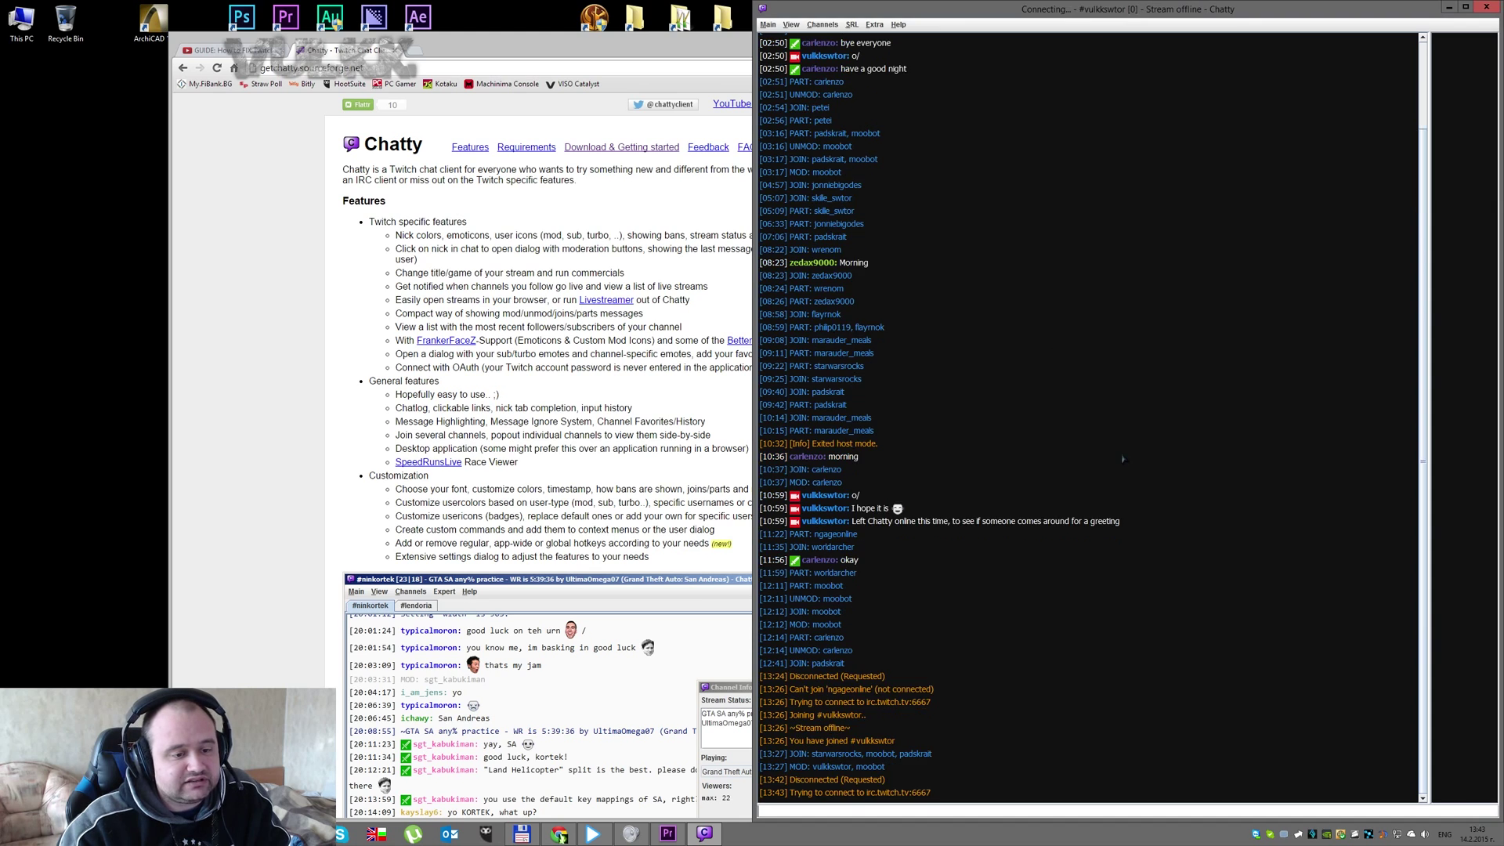
- Look at the channel Favorites / History list, join the channel ngageonline and select the entry in its user list
left_click(829, 27)
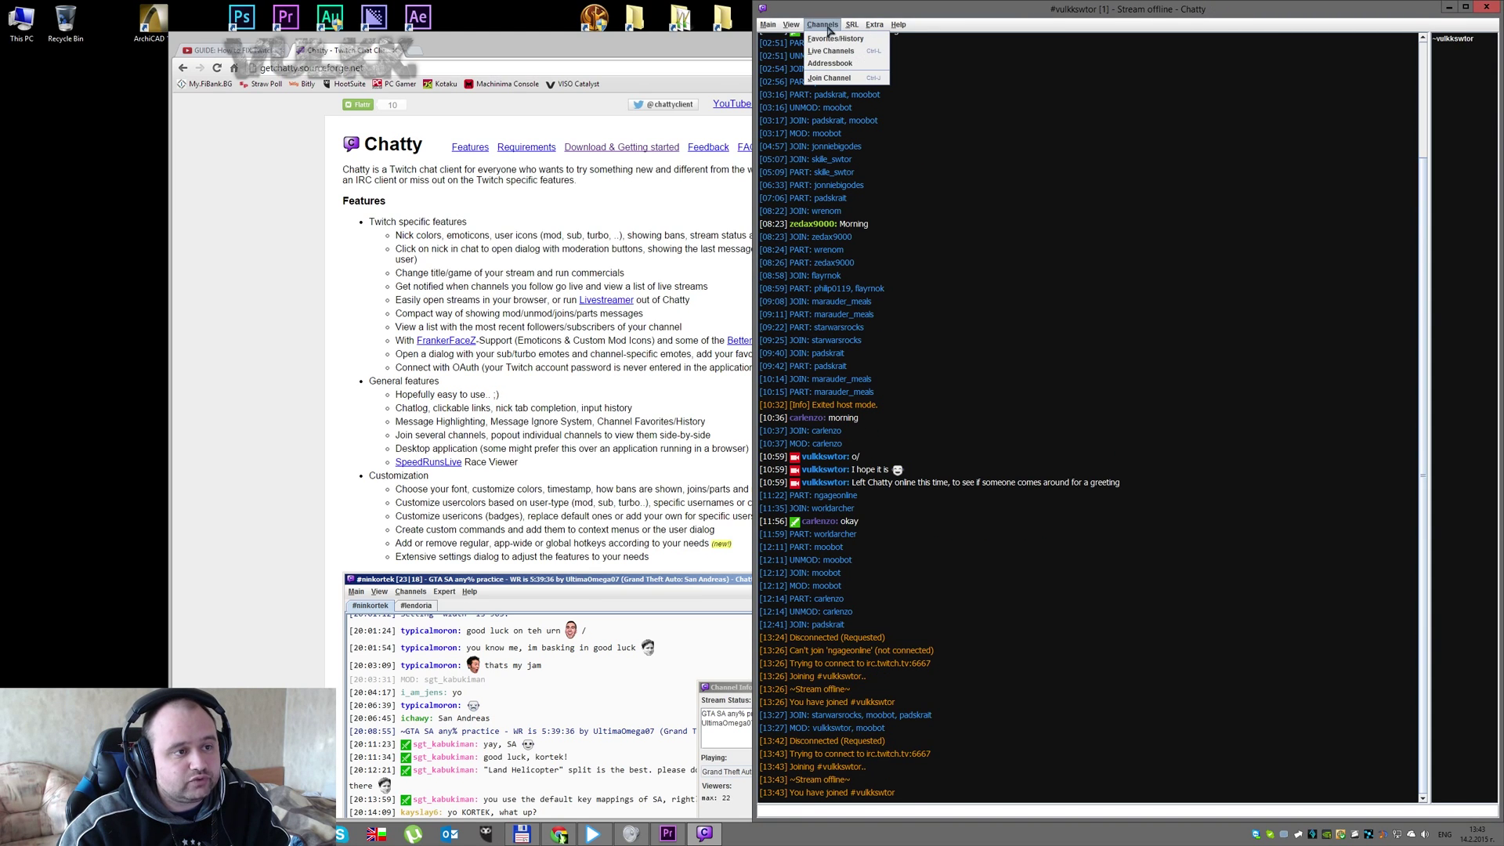
left_click(855, 78)
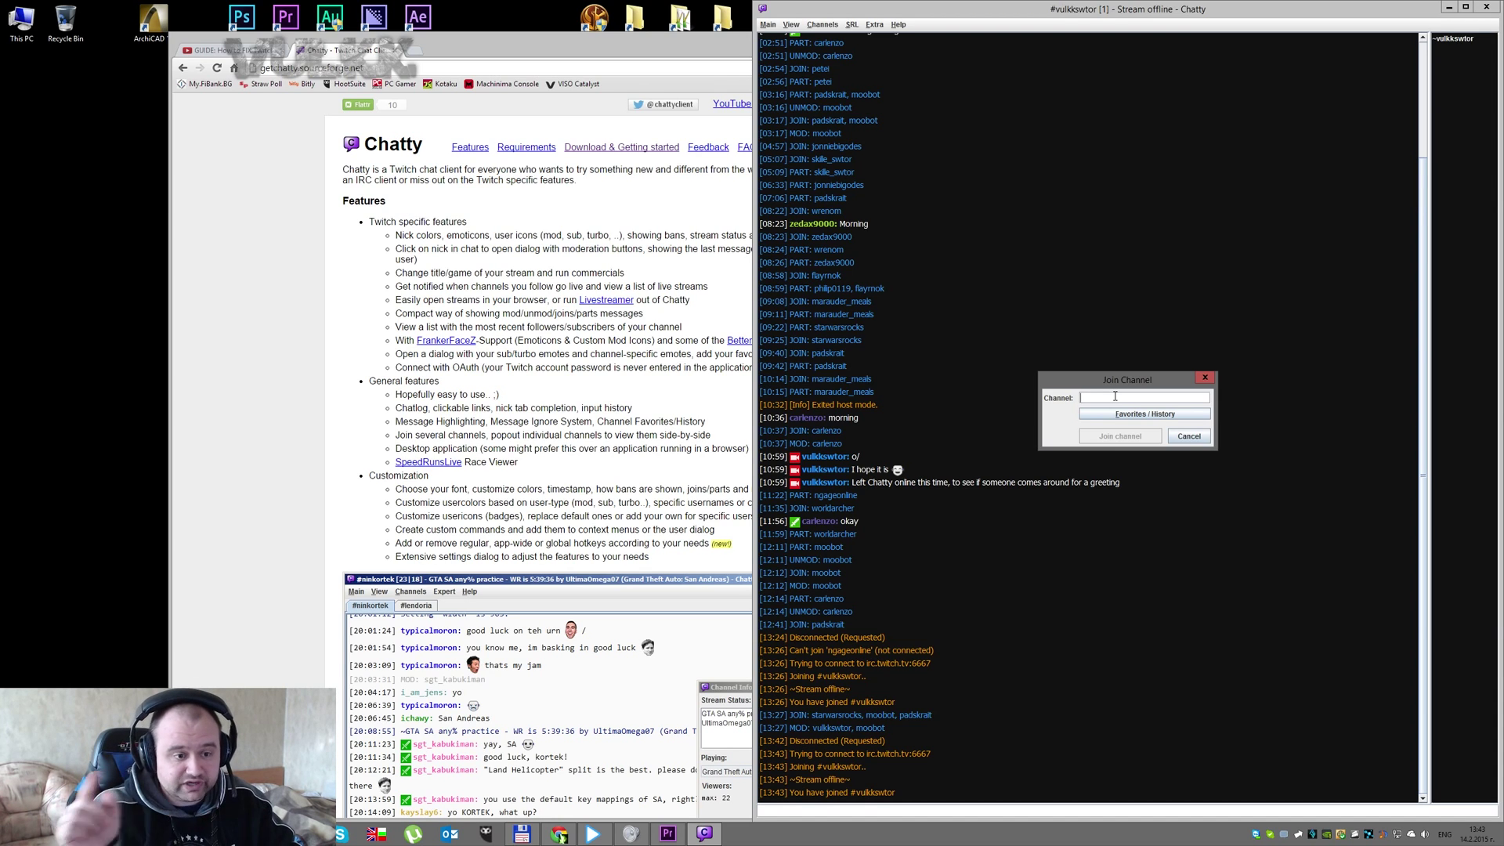
type("ngageonline")
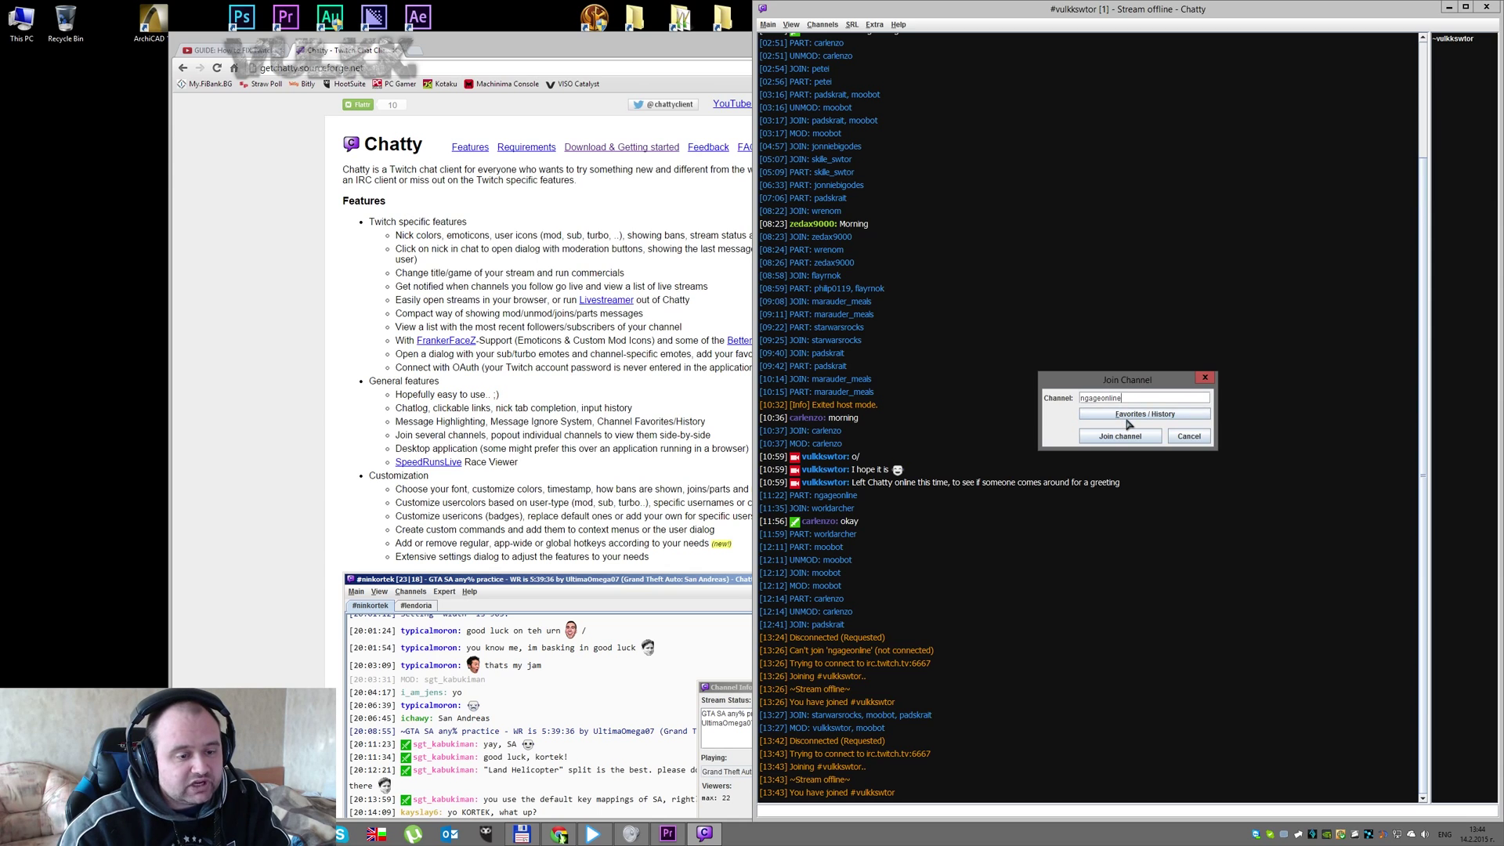
left_click(1128, 424)
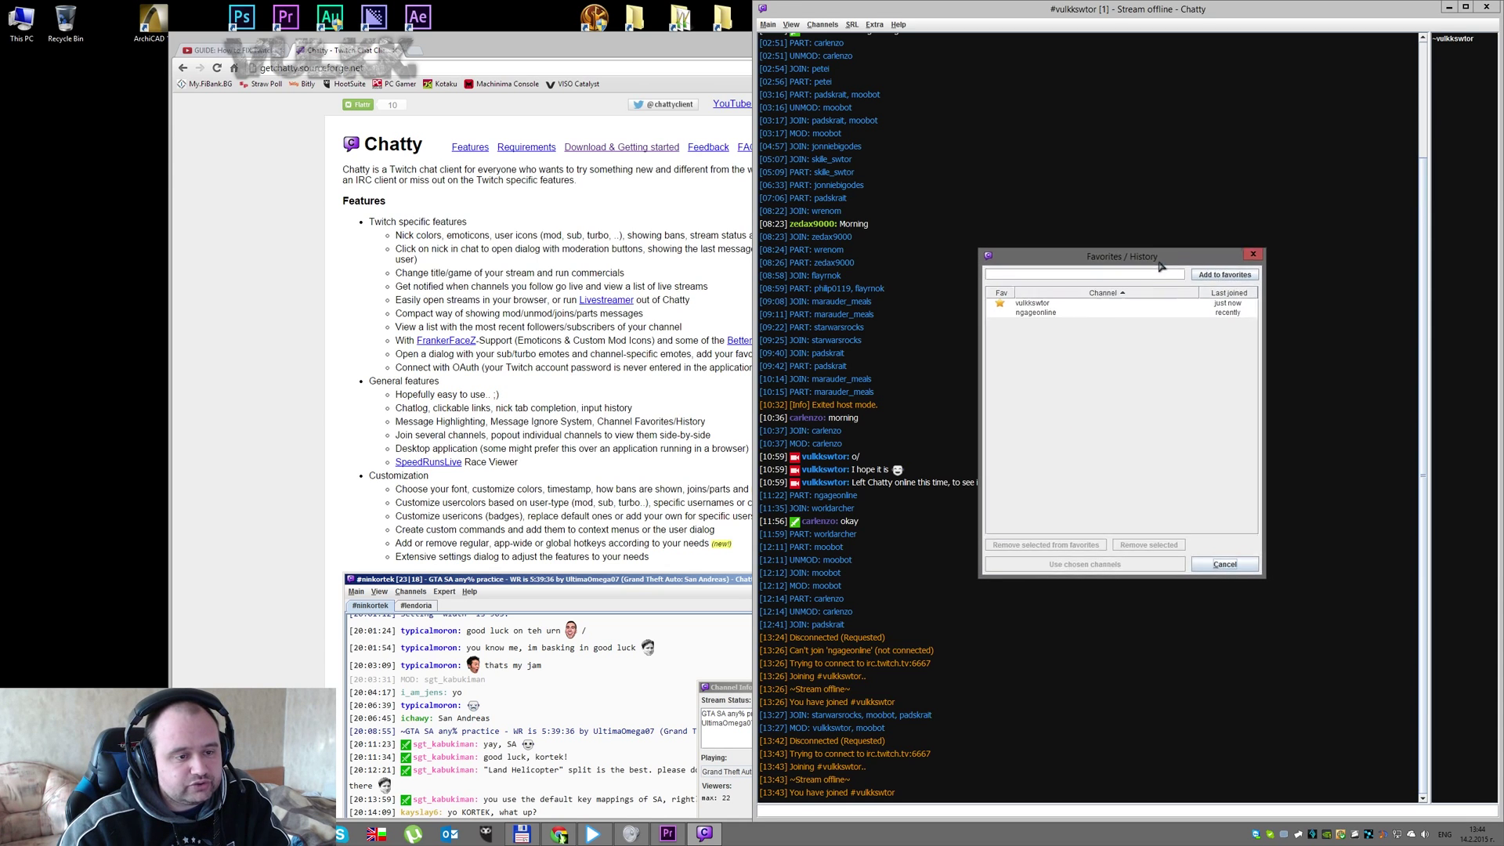
left_click_drag(1160, 266, 1016, 407)
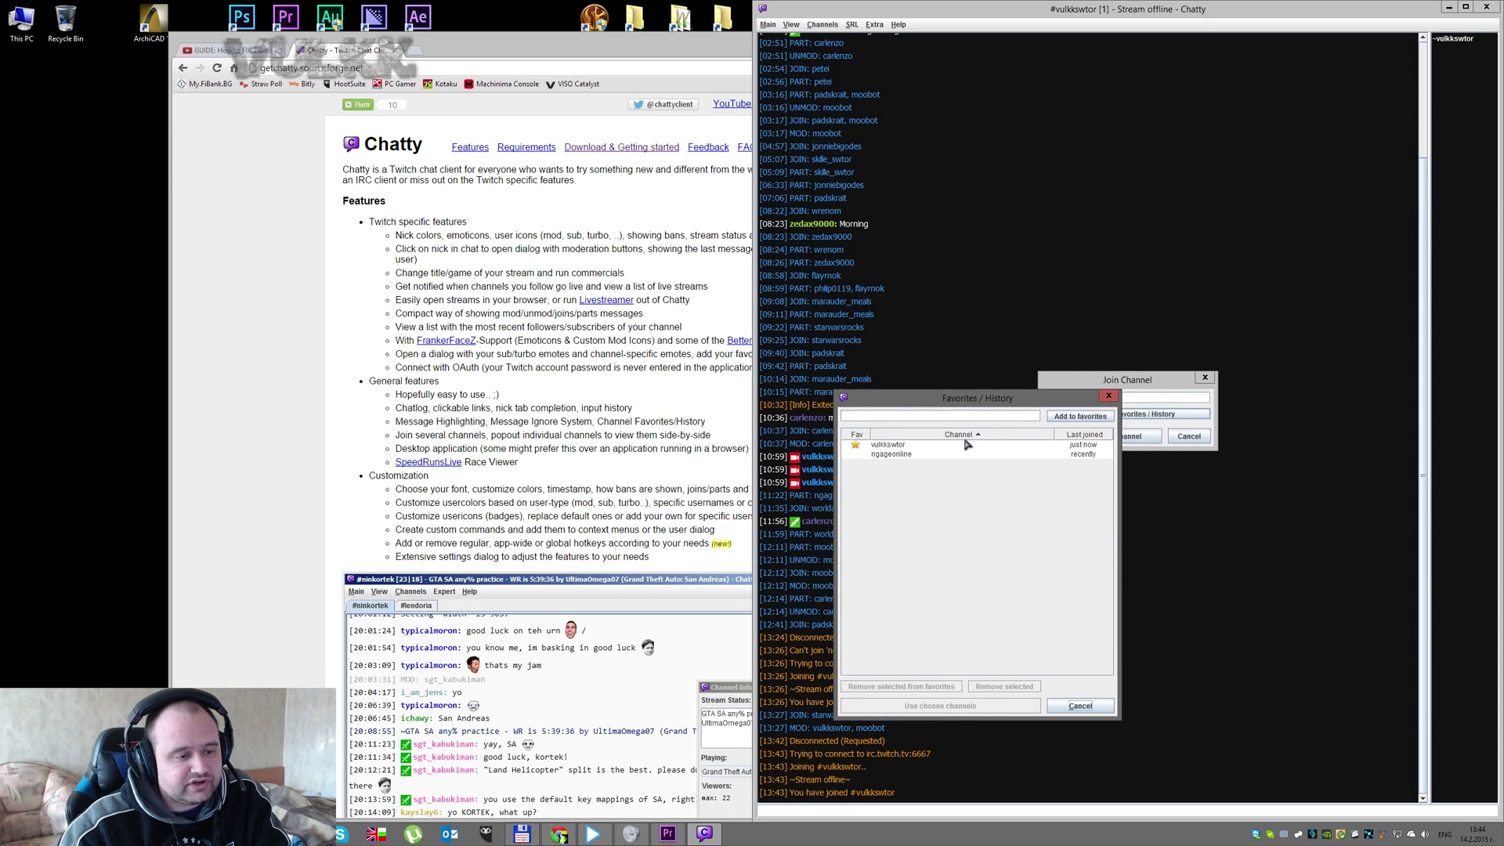
left_click(1110, 397)
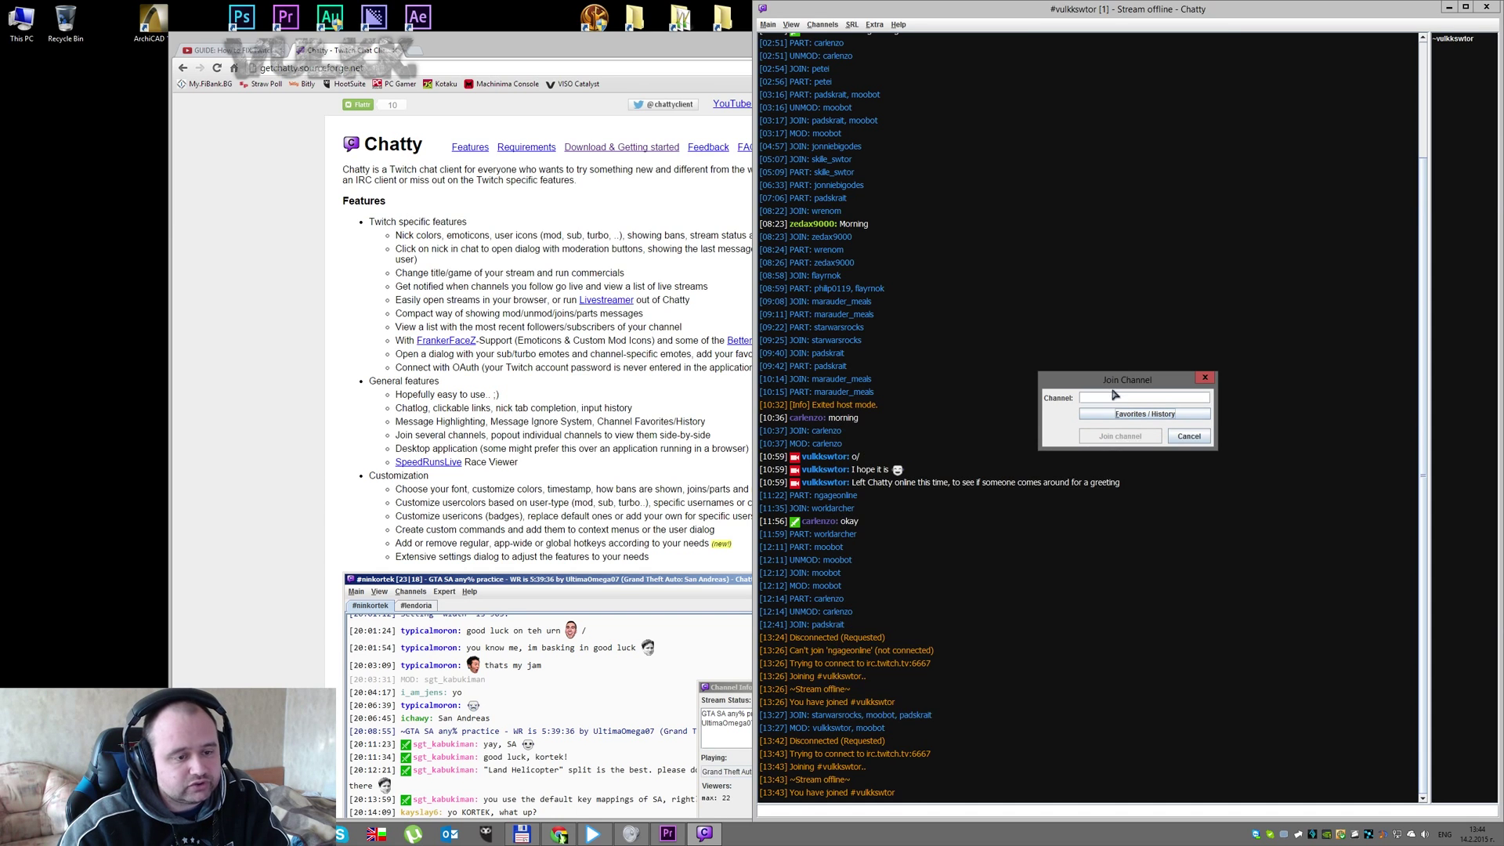
type("ngageonline")
key("Return")
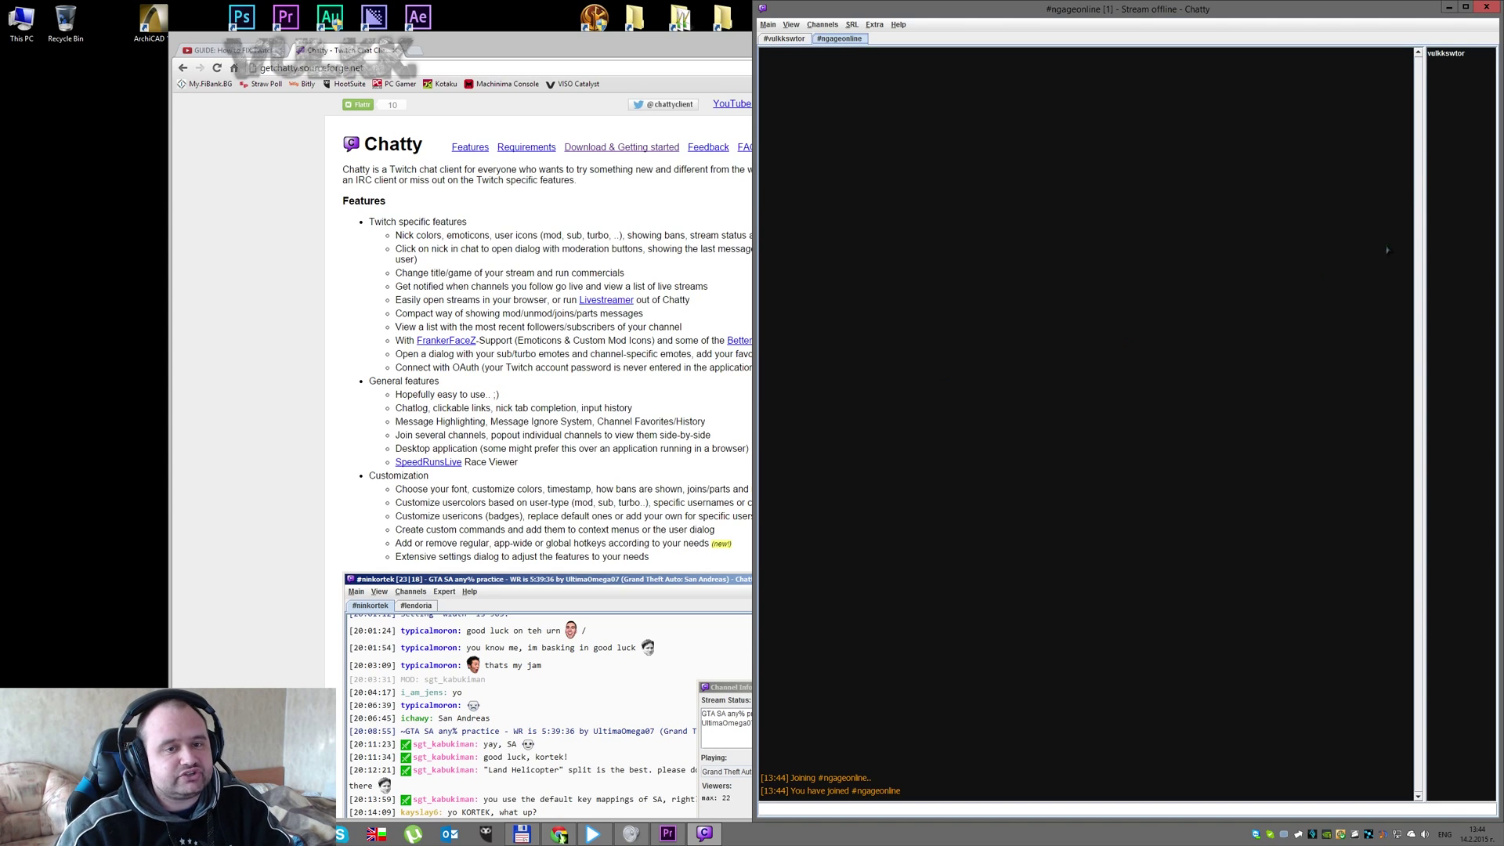
left_click(1451, 62)
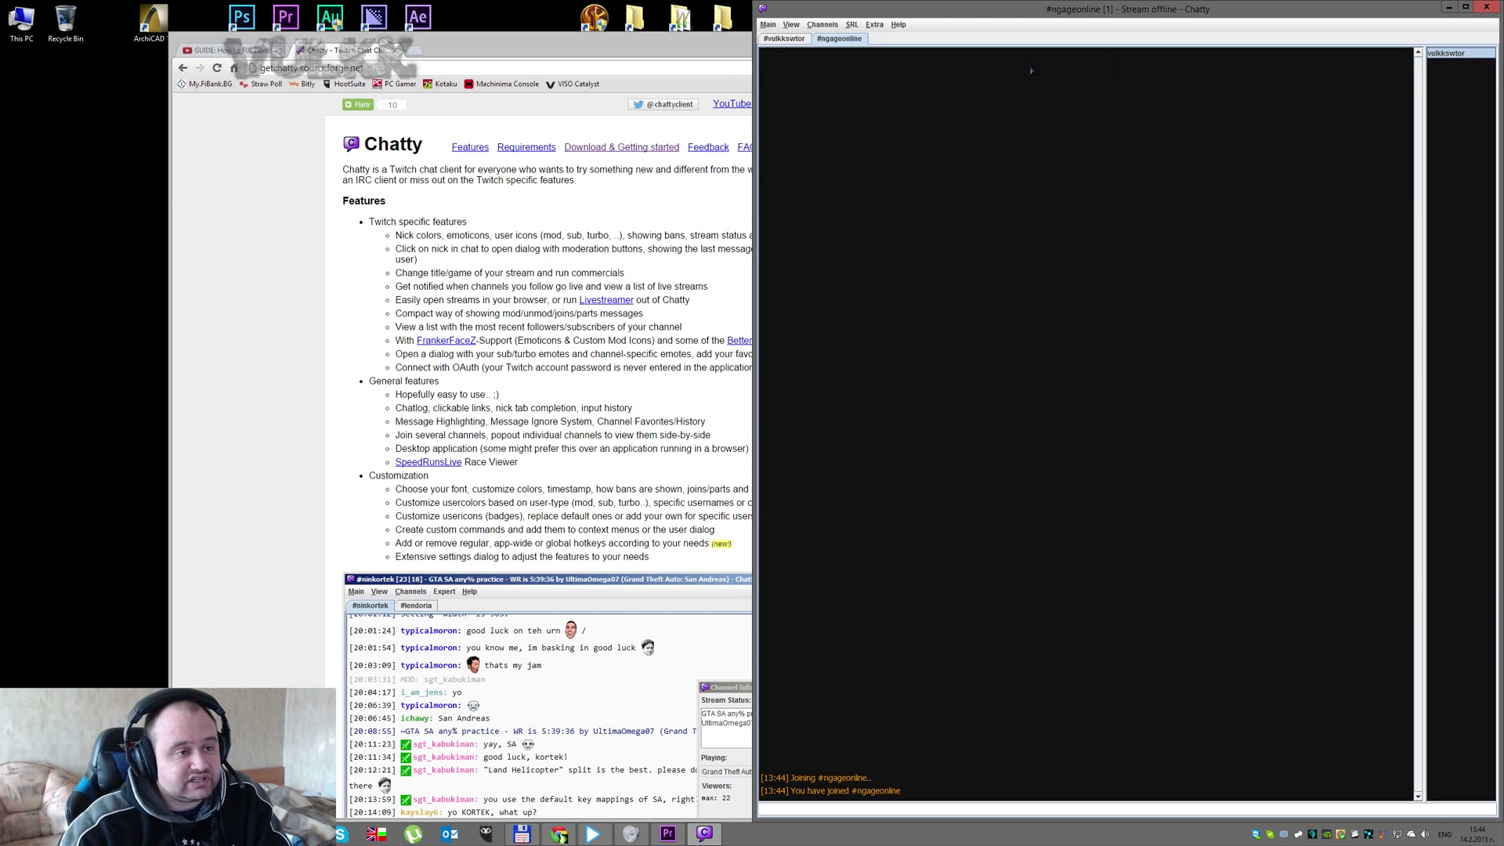
- Examine the Chatty settings page by page from Main through Hotkeys and close them without saving
left_click(797, 28)
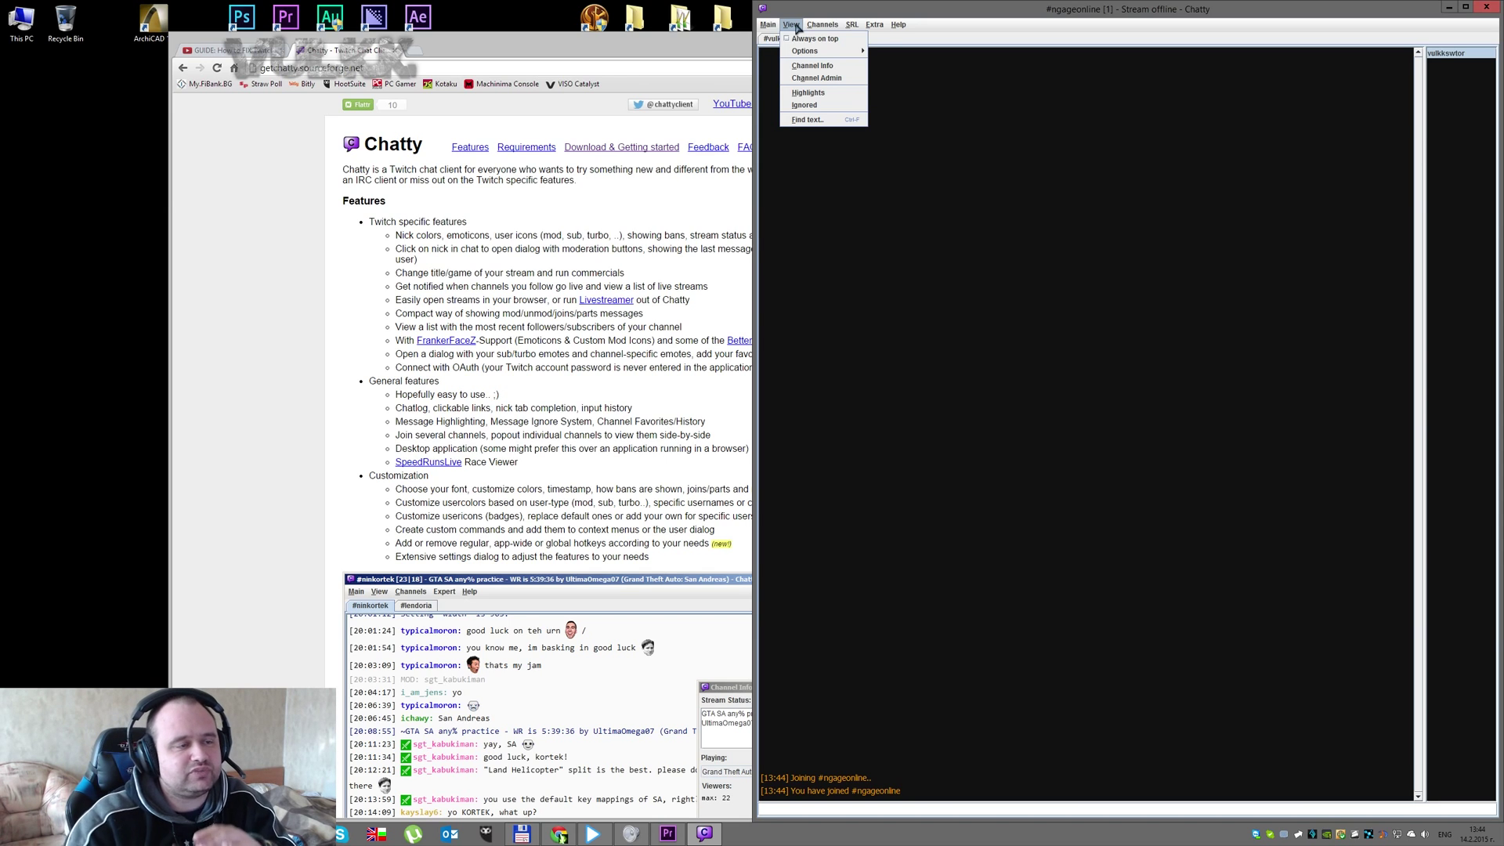
mouse_move(777, 30)
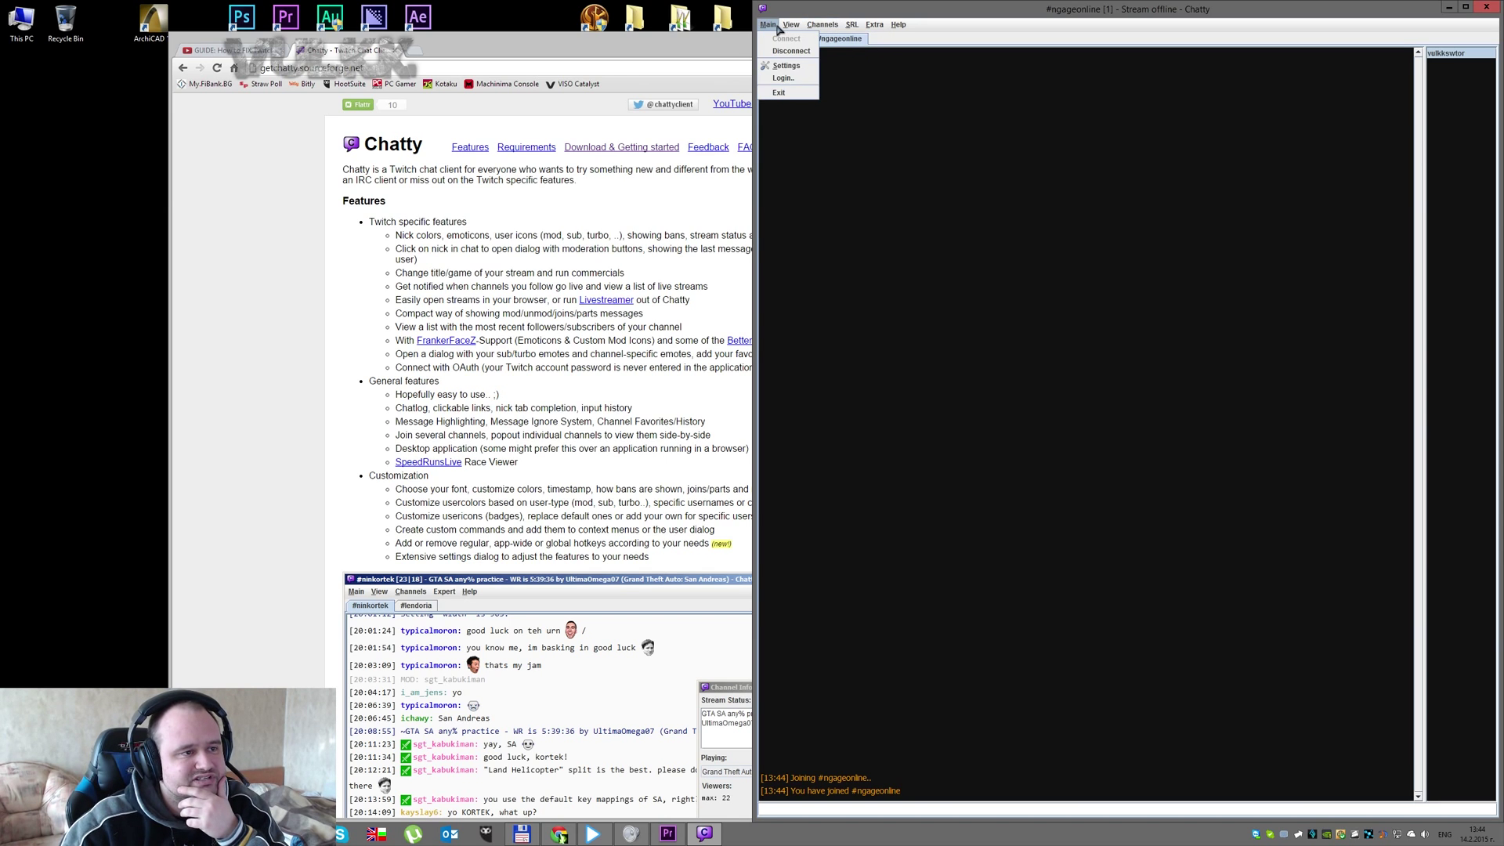
left_click(785, 66)
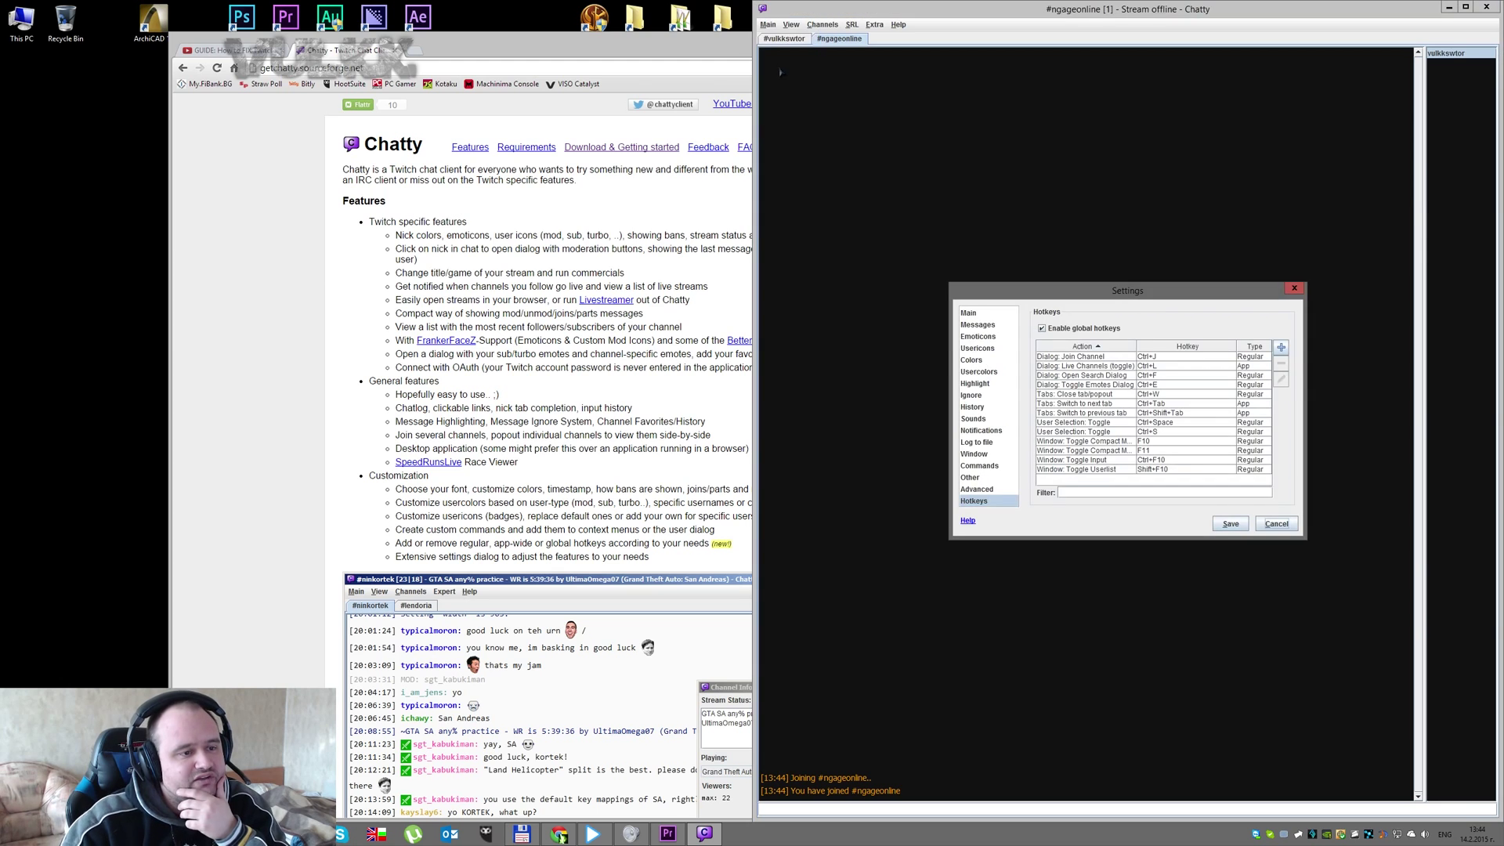
left_click_drag(1034, 299, 964, 280)
left_click(898, 295)
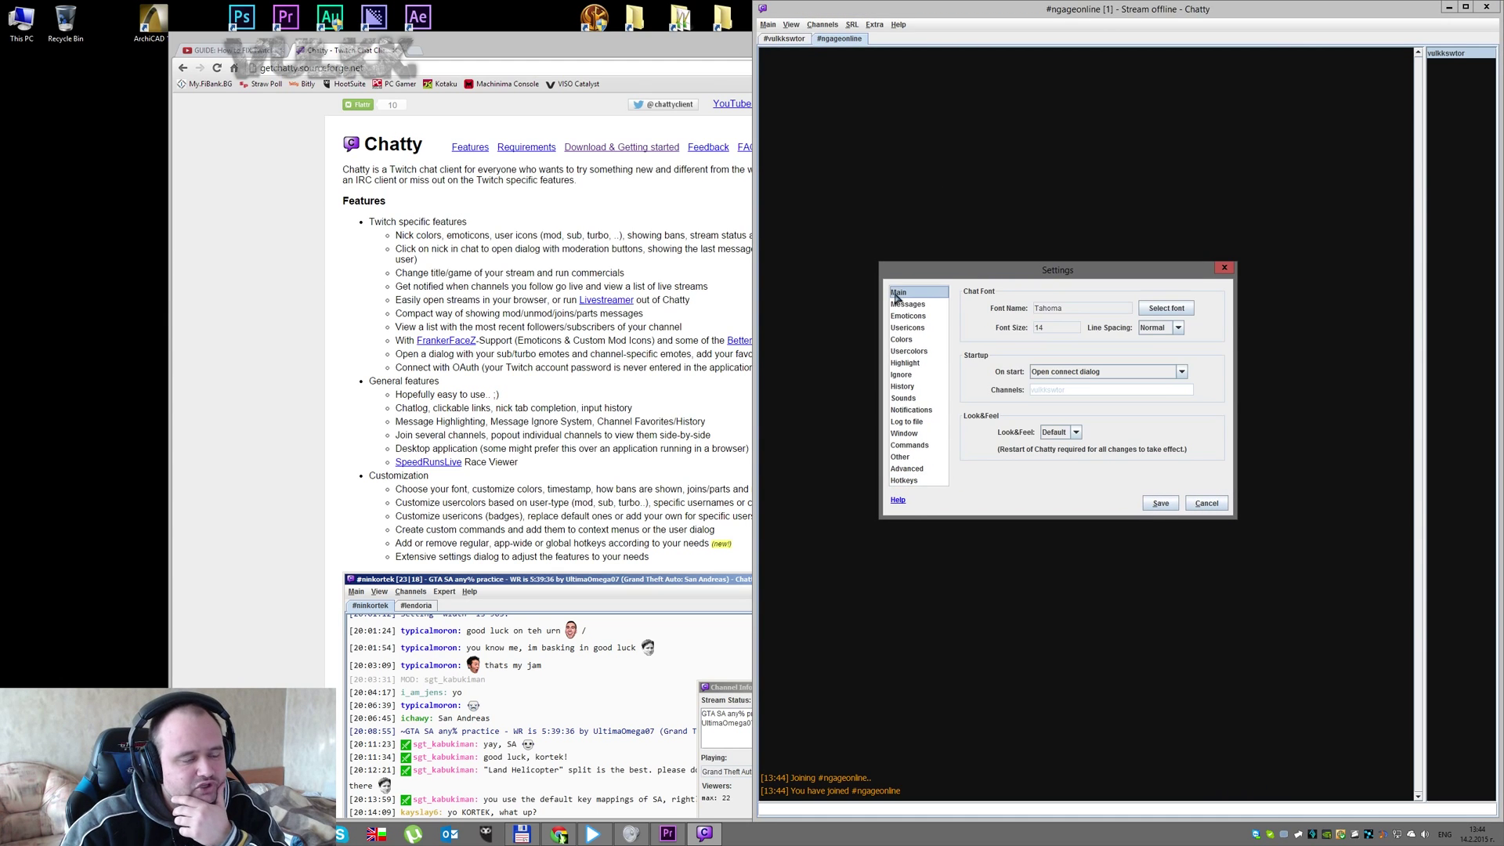
left_click(902, 304)
left_click(905, 317)
left_click(906, 328)
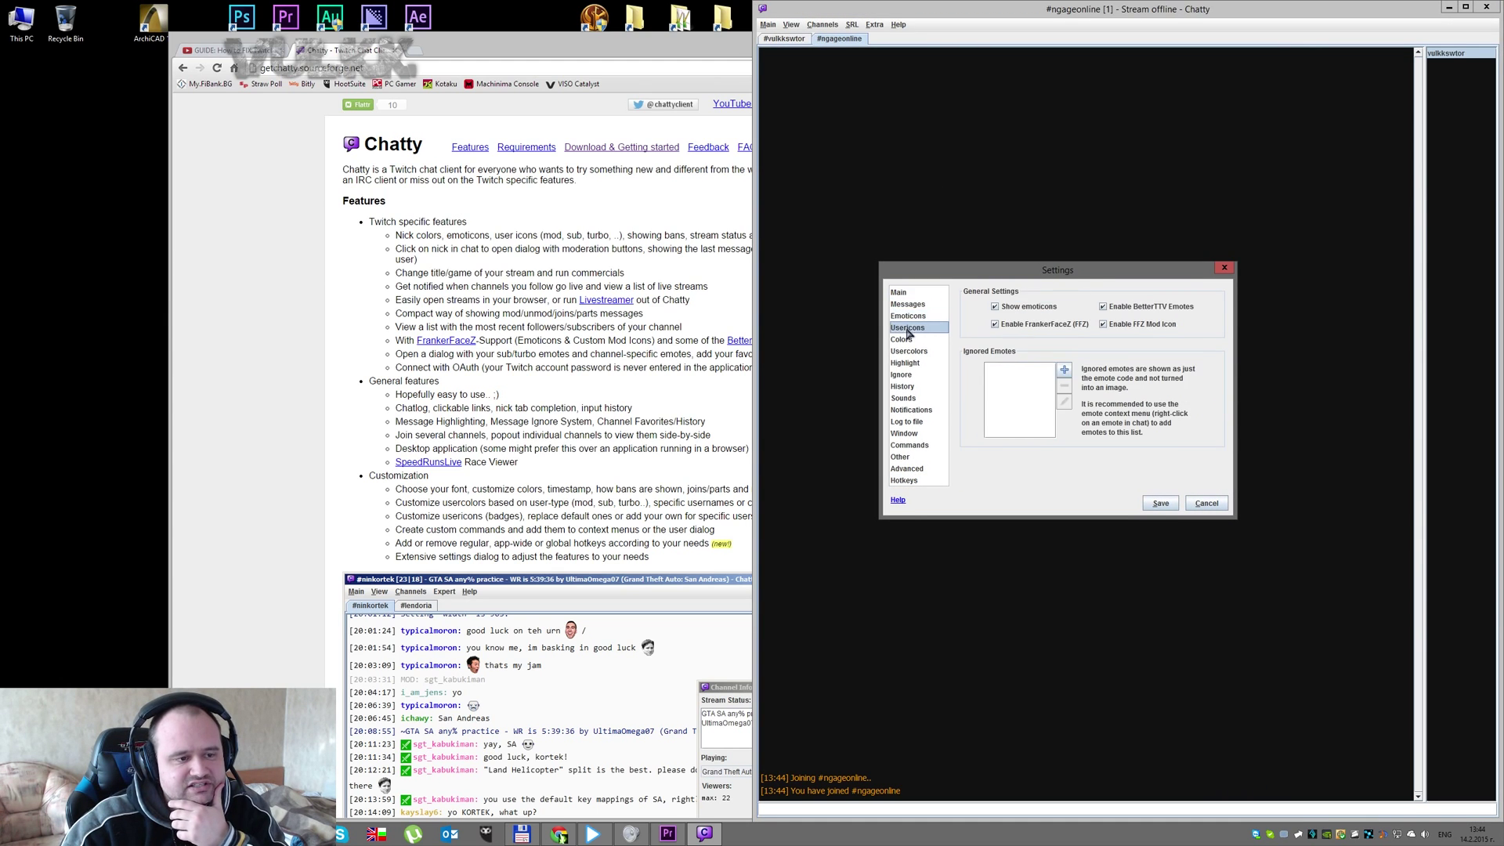
left_click(905, 341)
left_click(906, 350)
left_click(906, 362)
left_click(905, 374)
left_click(904, 386)
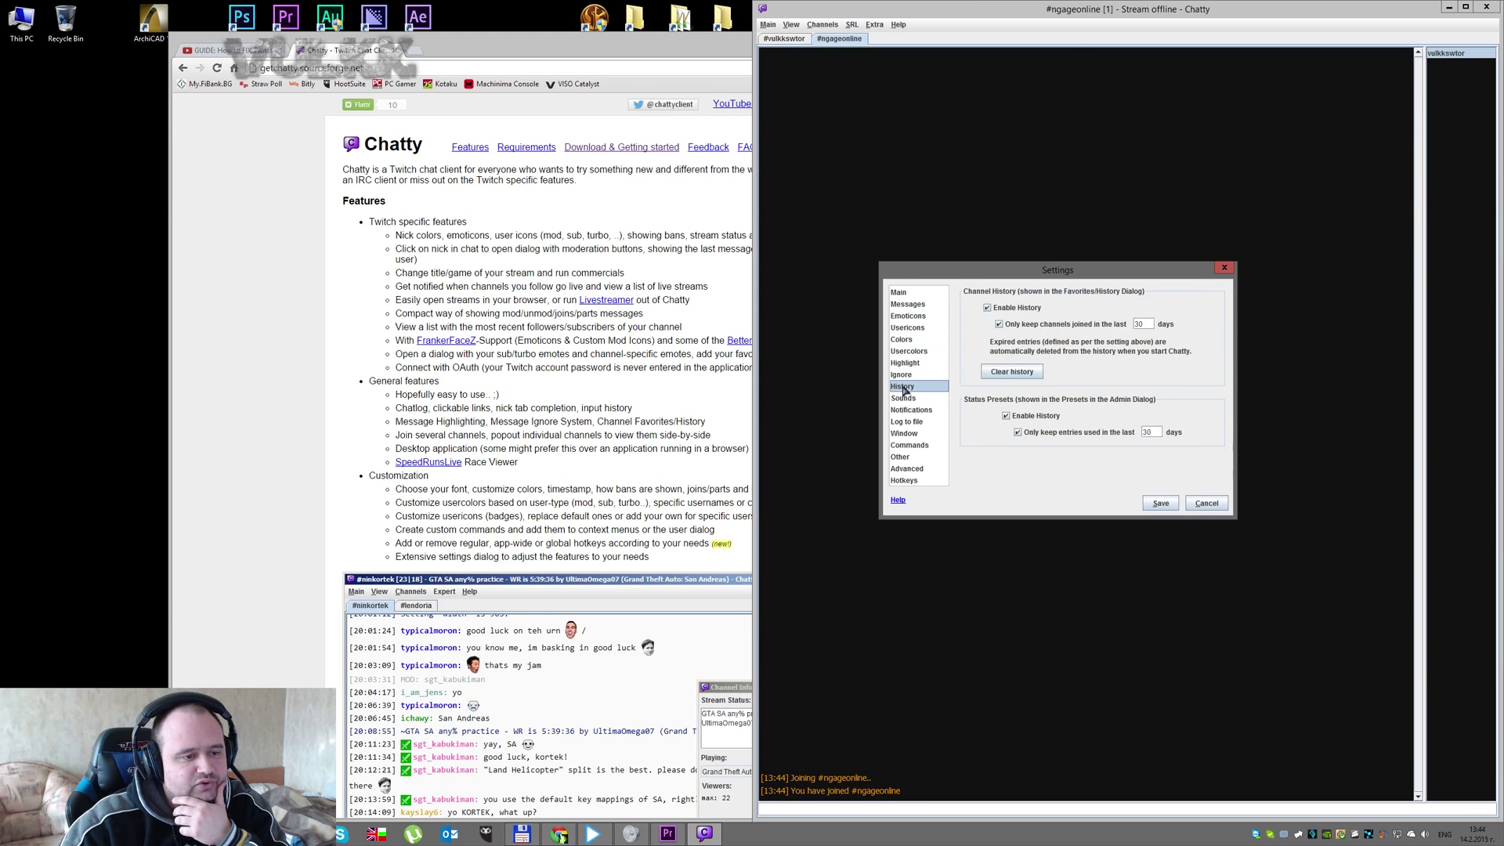
left_click(903, 399)
left_click(902, 411)
left_click(905, 422)
left_click(904, 434)
left_click(906, 445)
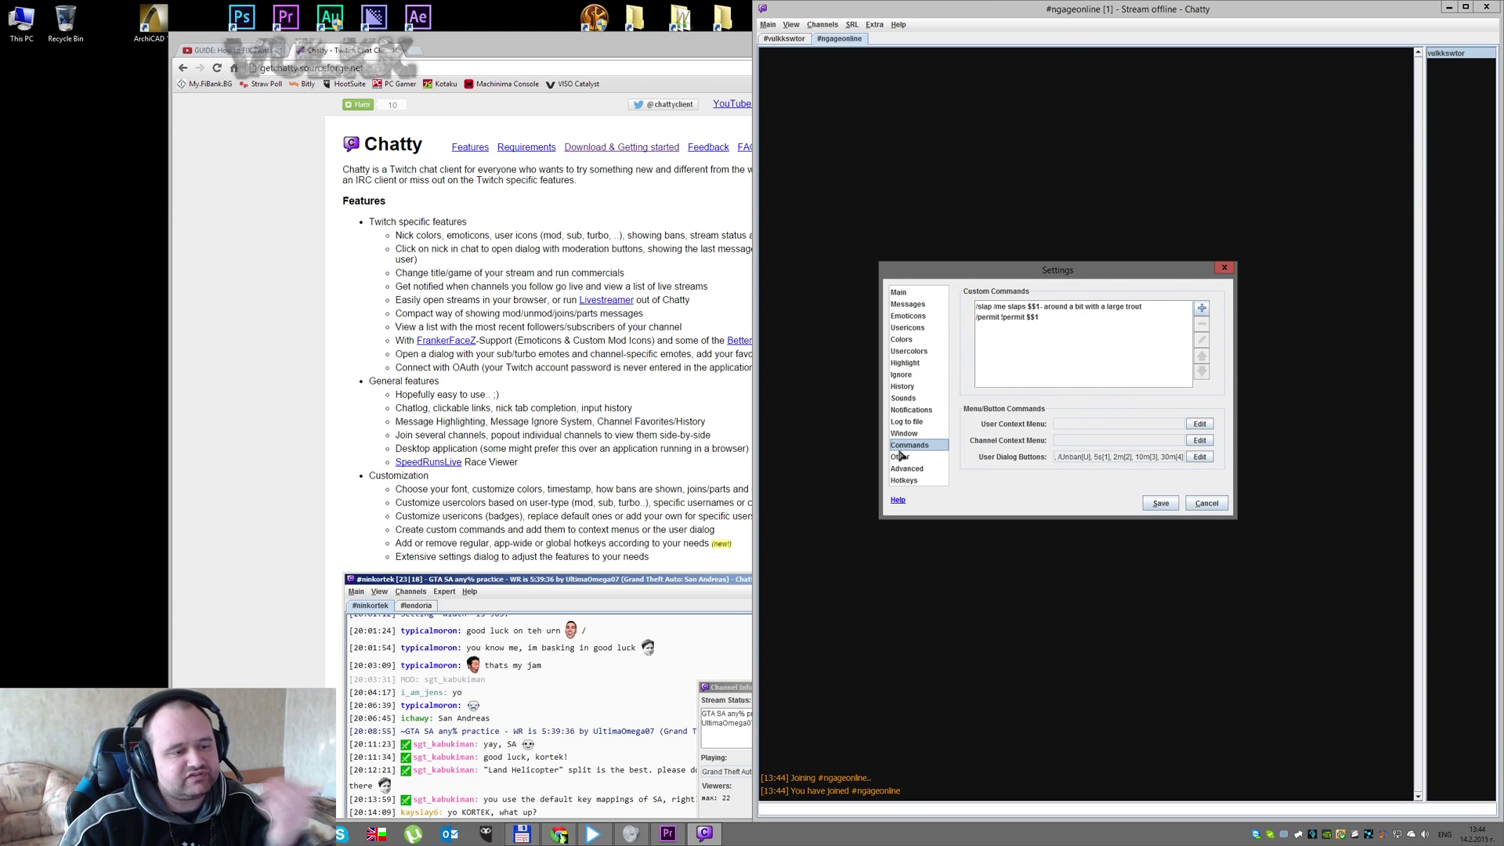
left_click(900, 457)
left_click(902, 469)
left_click(904, 480)
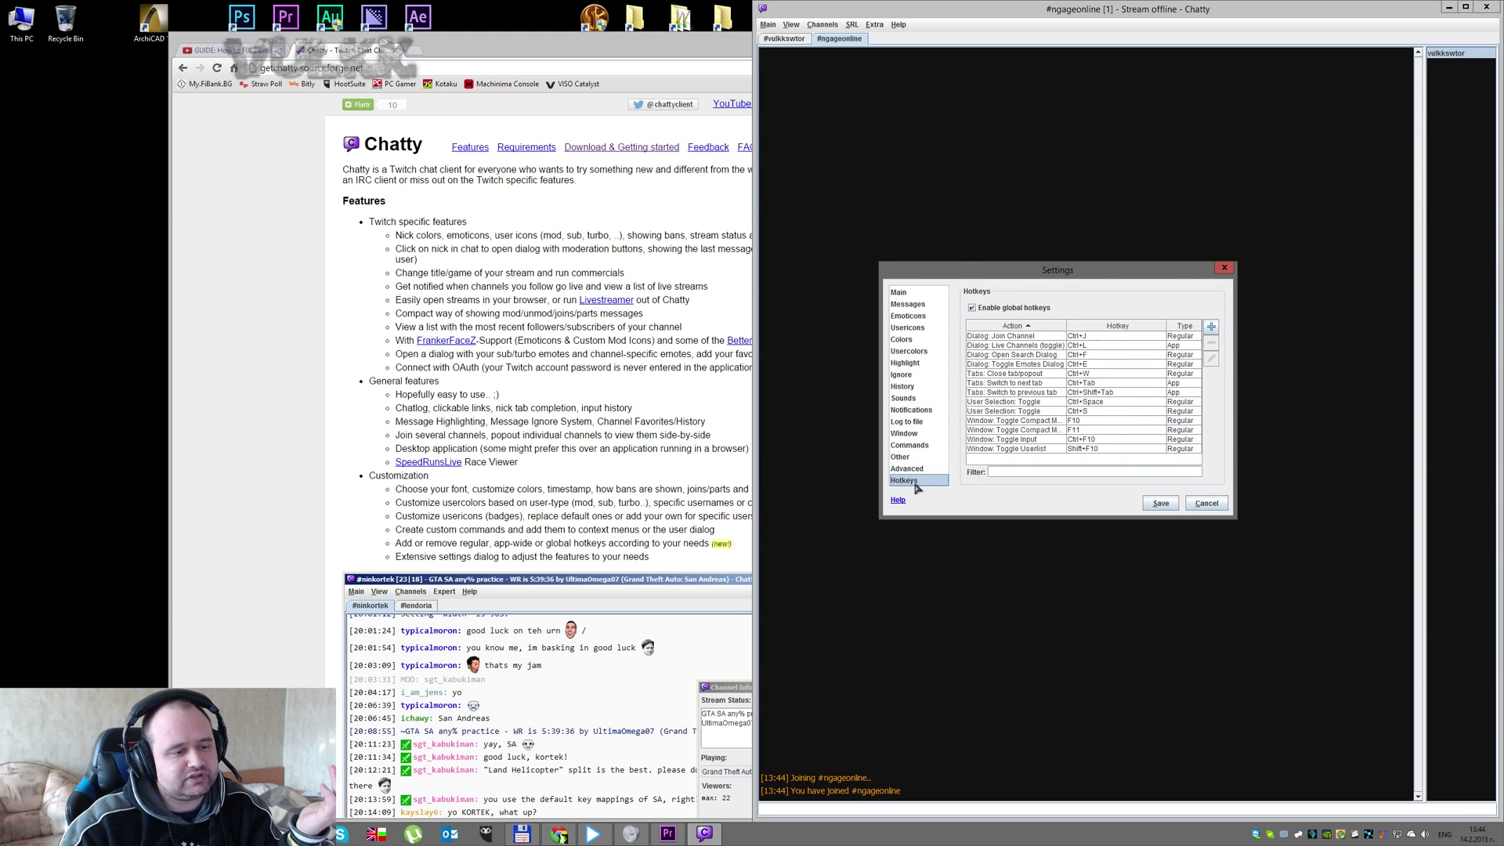
left_click(1206, 504)
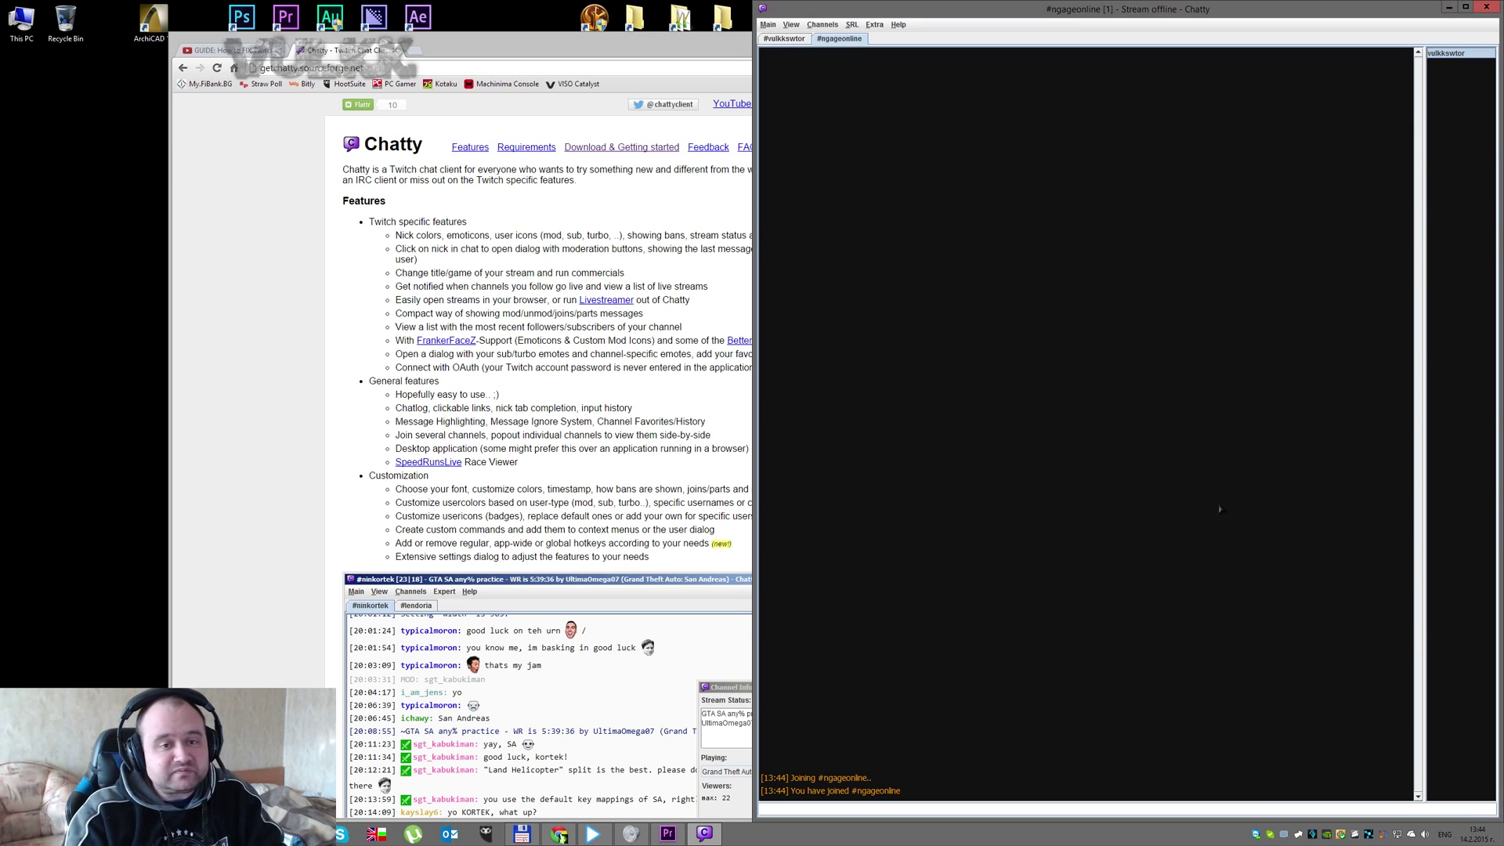